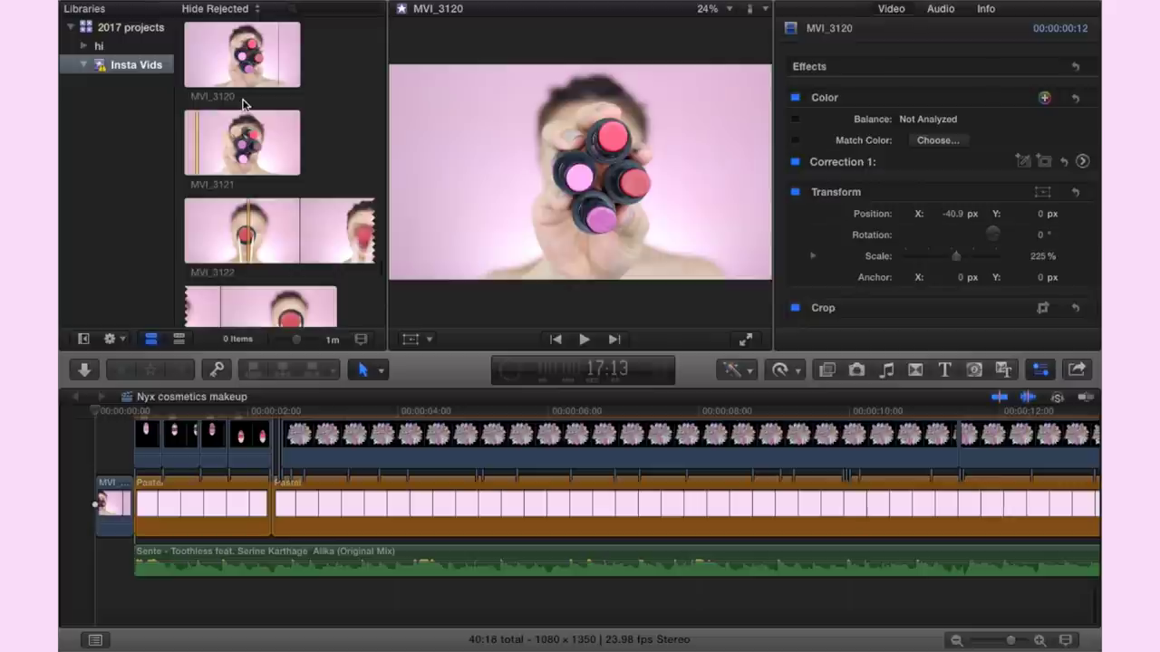
Create the project 'How to Insta makeup vid' with a custom 1080×1350 format at 23.98p.
mouse_move(197, 15)
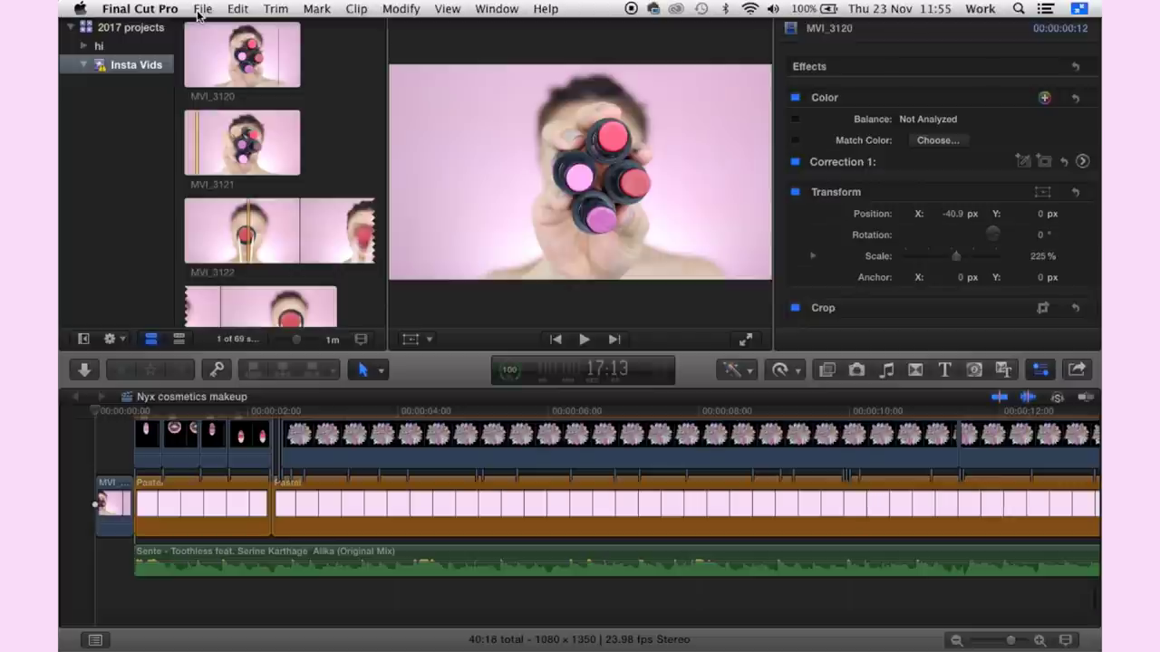
left_click(200, 10)
mouse_move(210, 31)
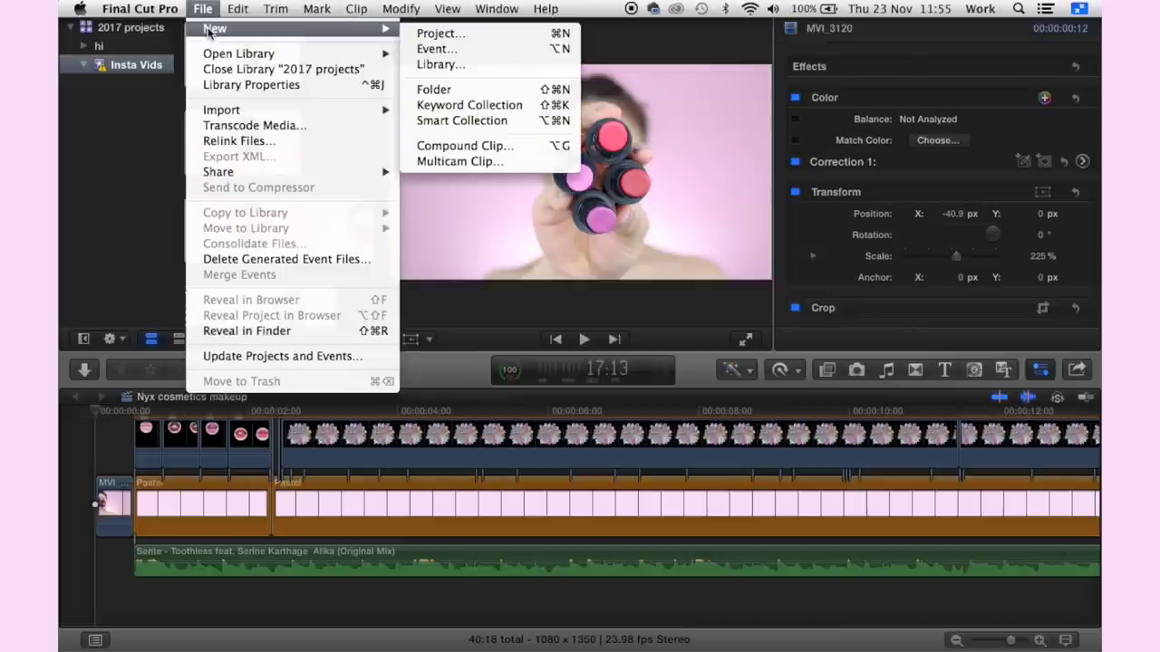
left_click(441, 35)
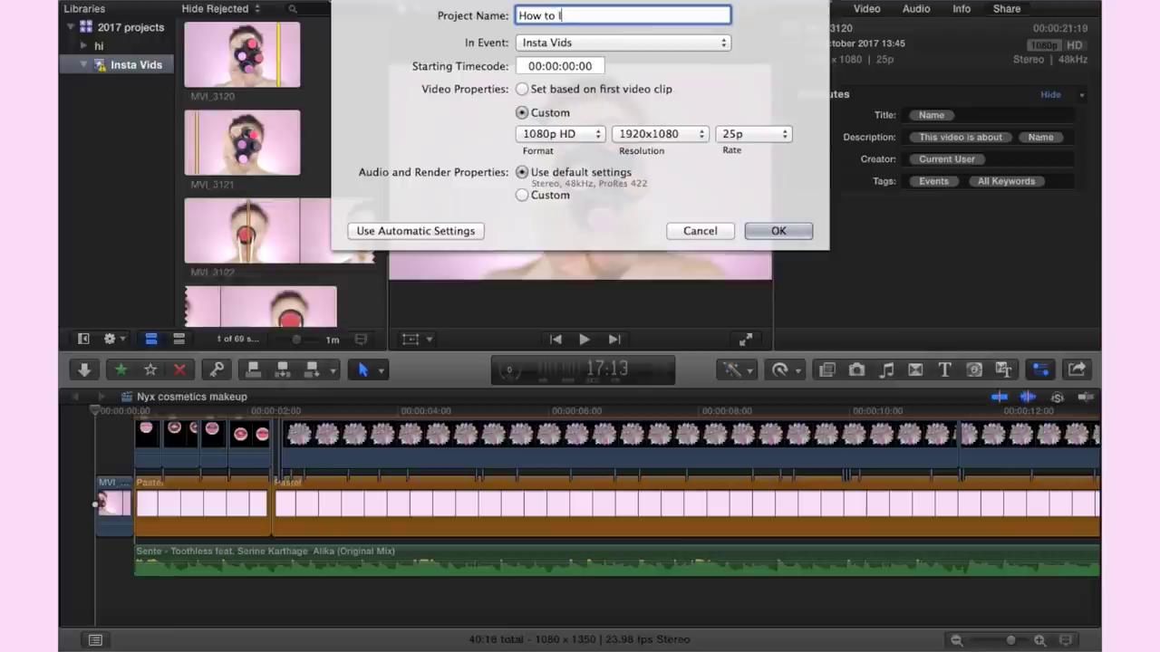
left_click(592, 134)
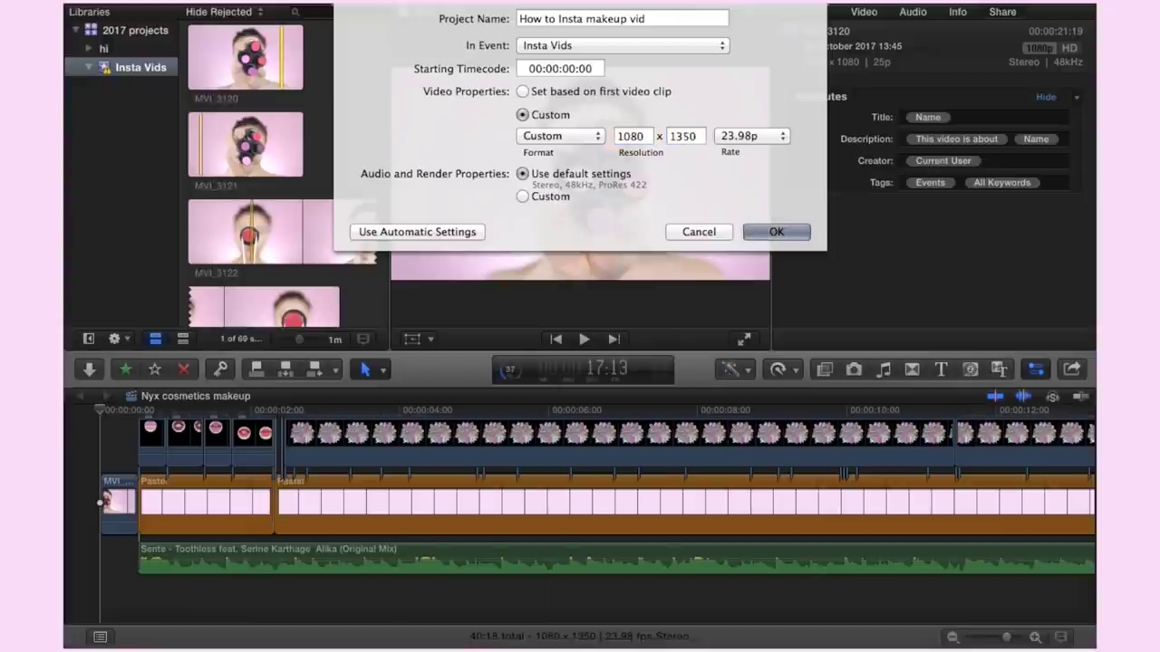
key("Return")
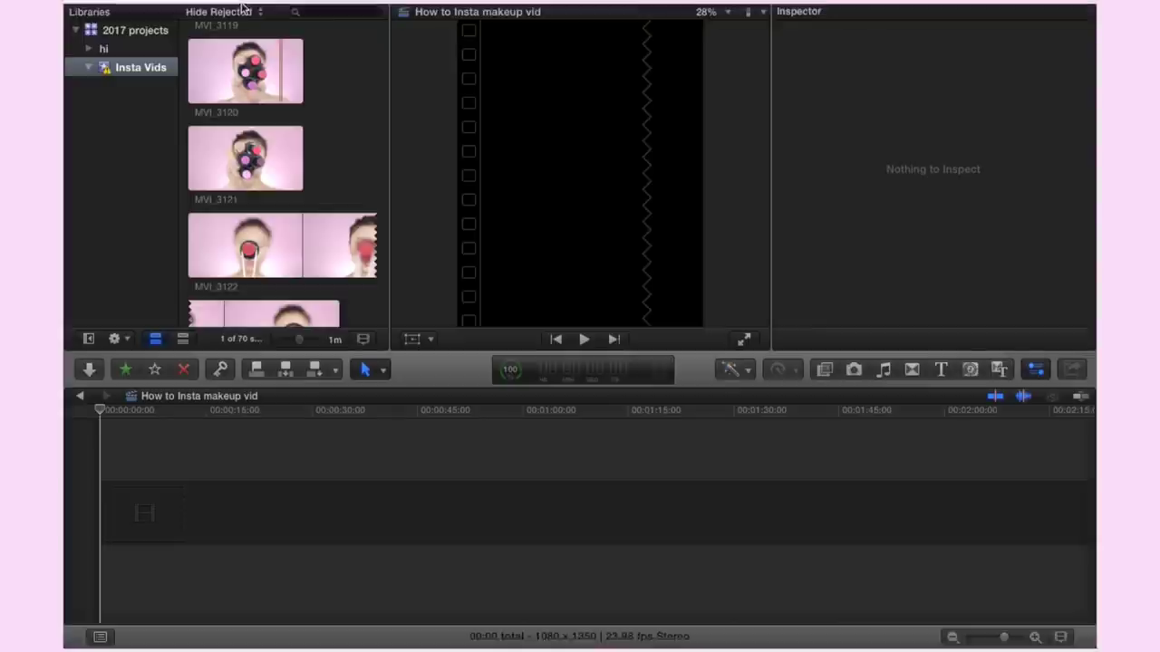
Import clips MVI_3123 through MVI_3129 into the Insta Vids event with default import options.
left_click(207, 12)
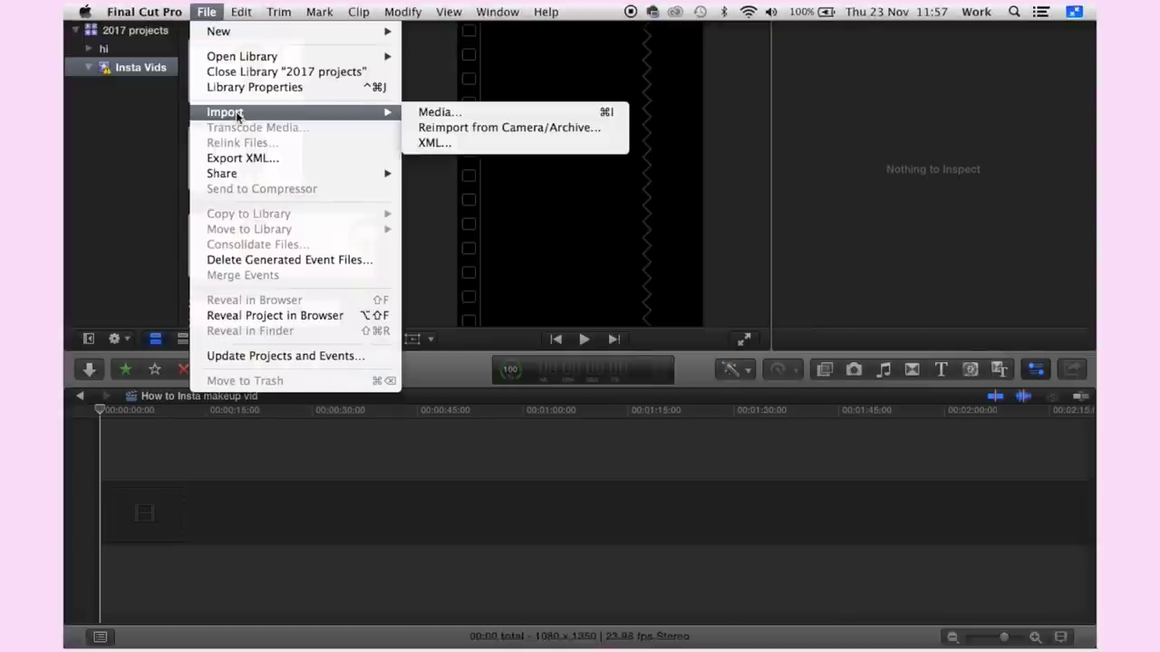
left_click(452, 111)
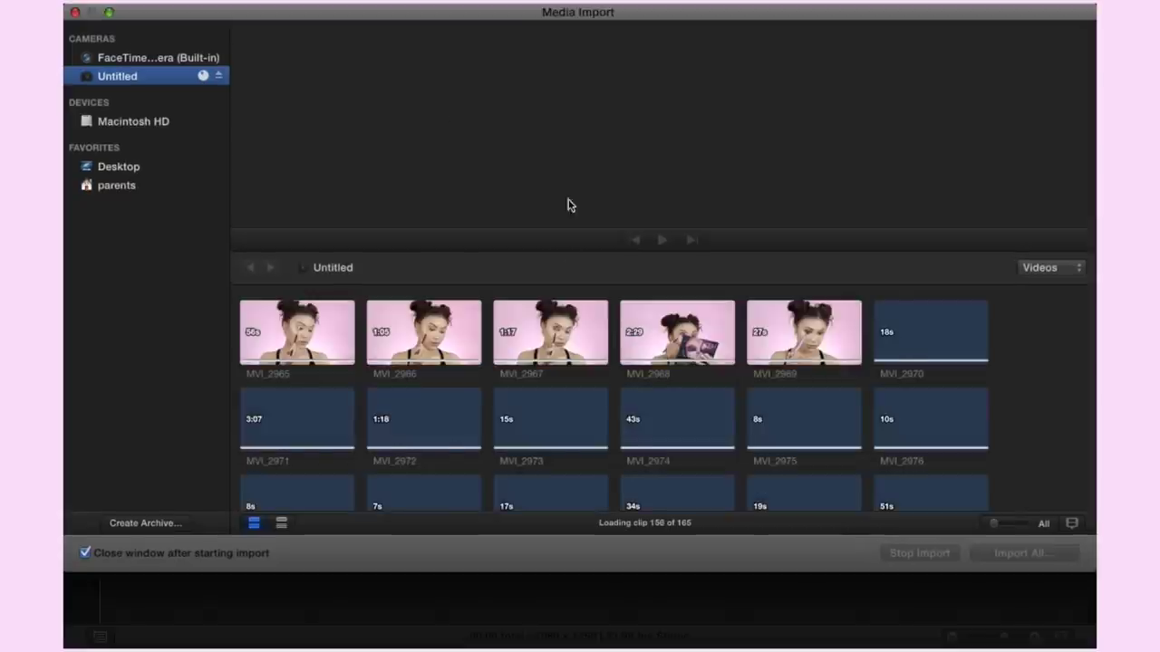
scroll(560, 327, "down", 15)
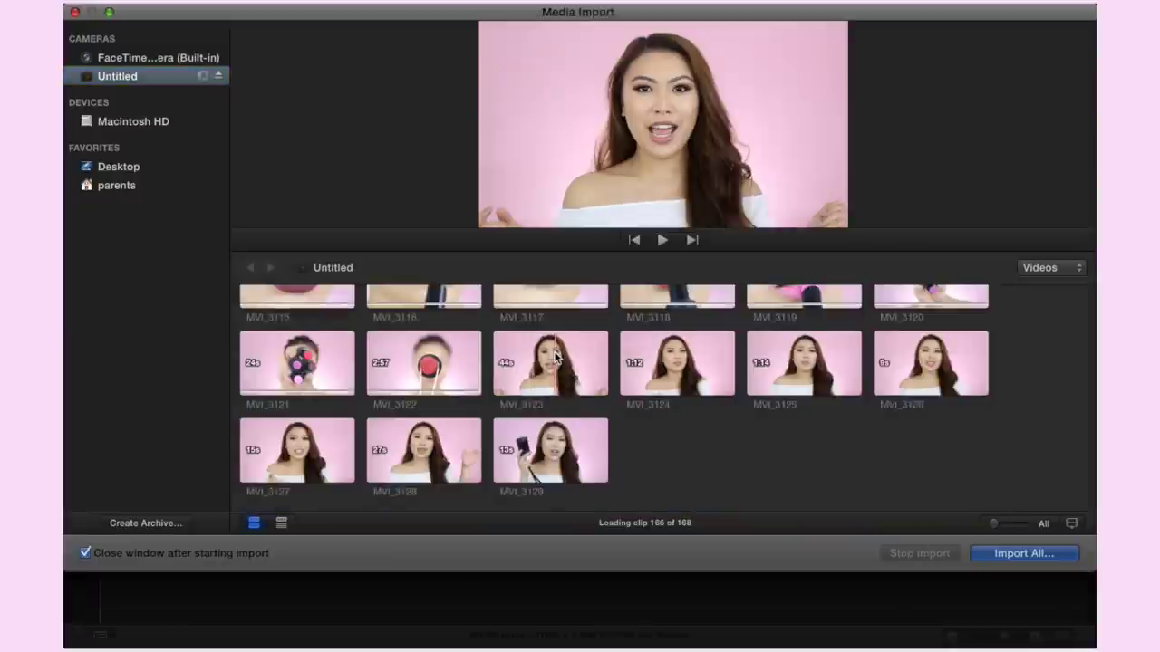
scroll(556, 358, "down", 2)
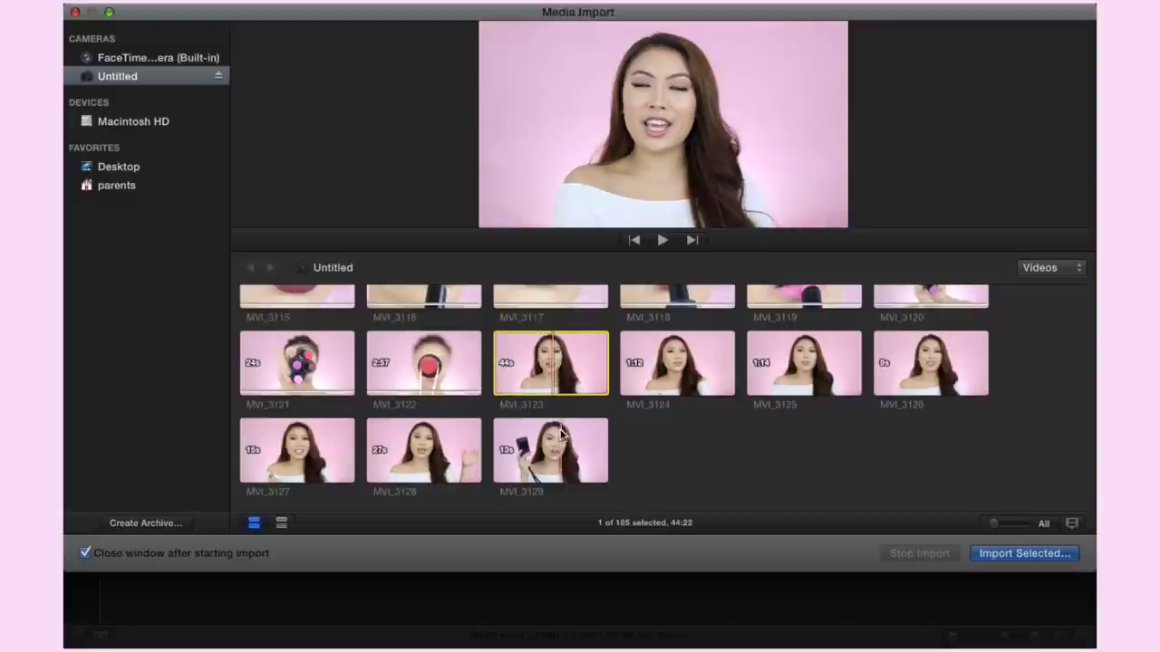
left_click(663, 371, "super")
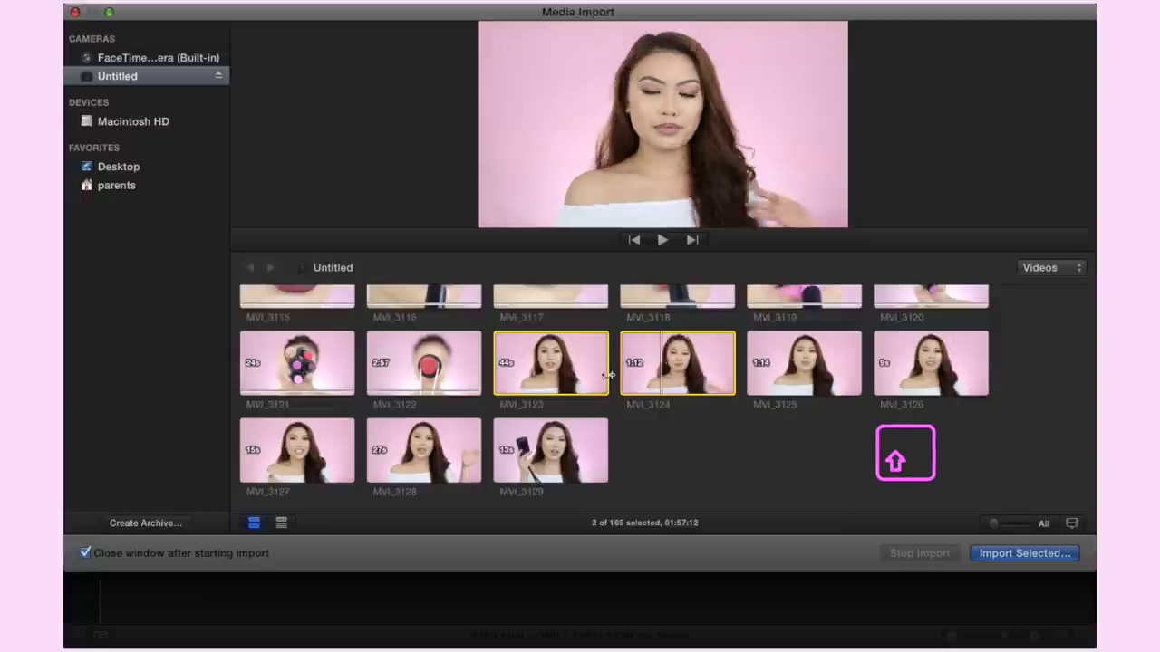
left_click(569, 441, "shift")
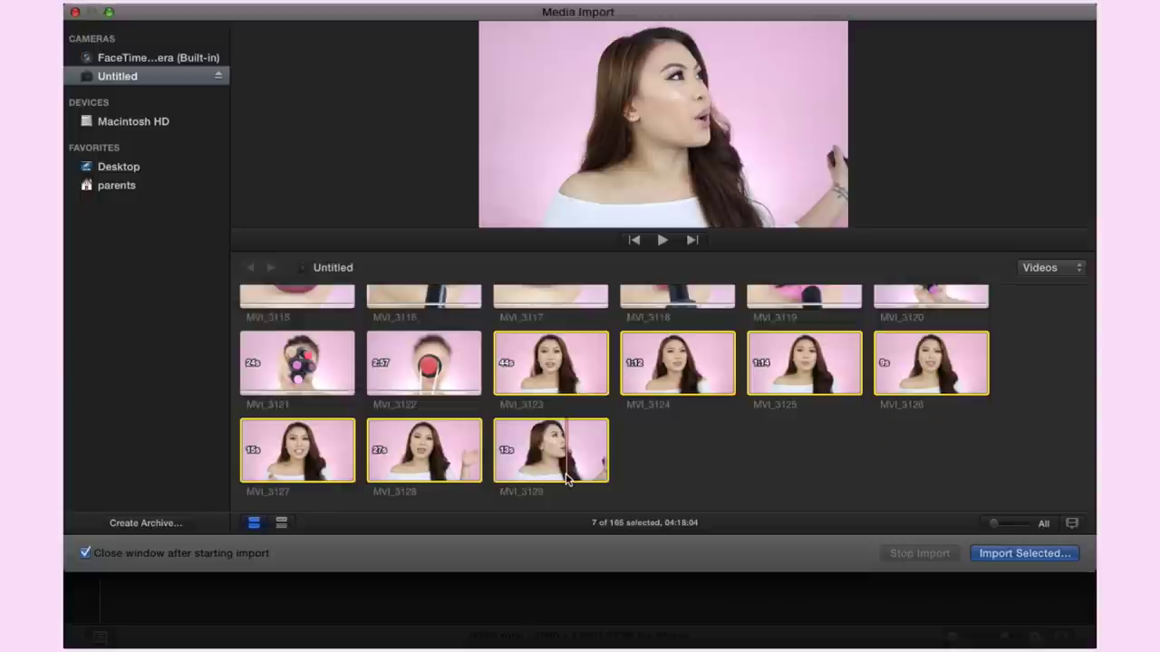
left_click(1012, 554)
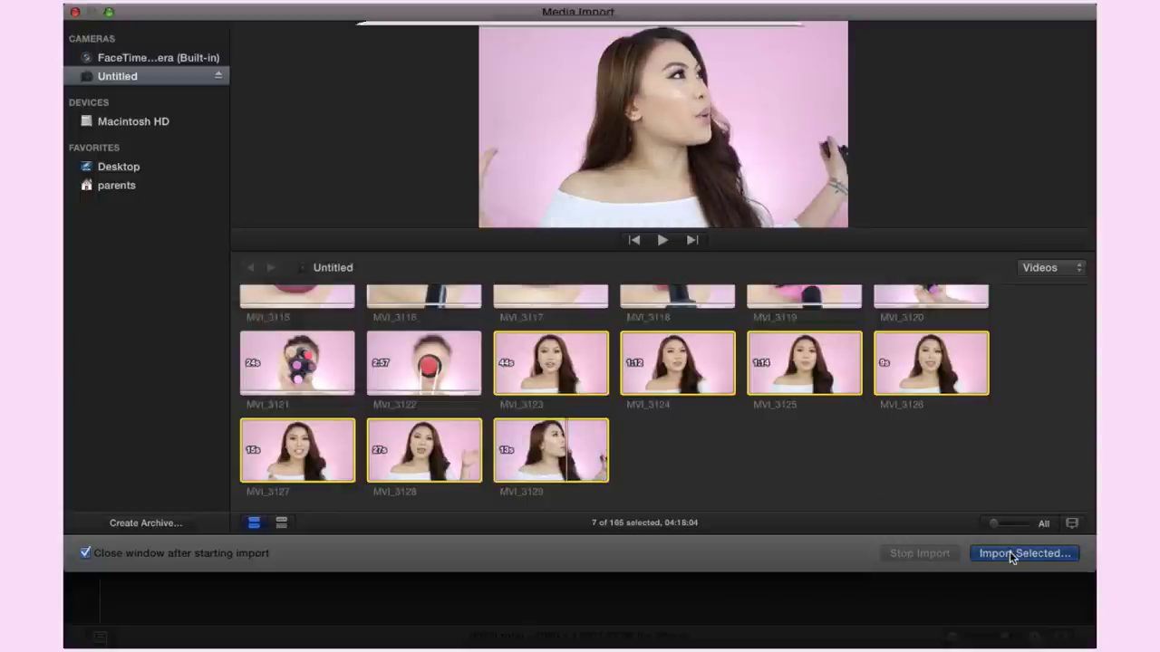
left_click(770, 462)
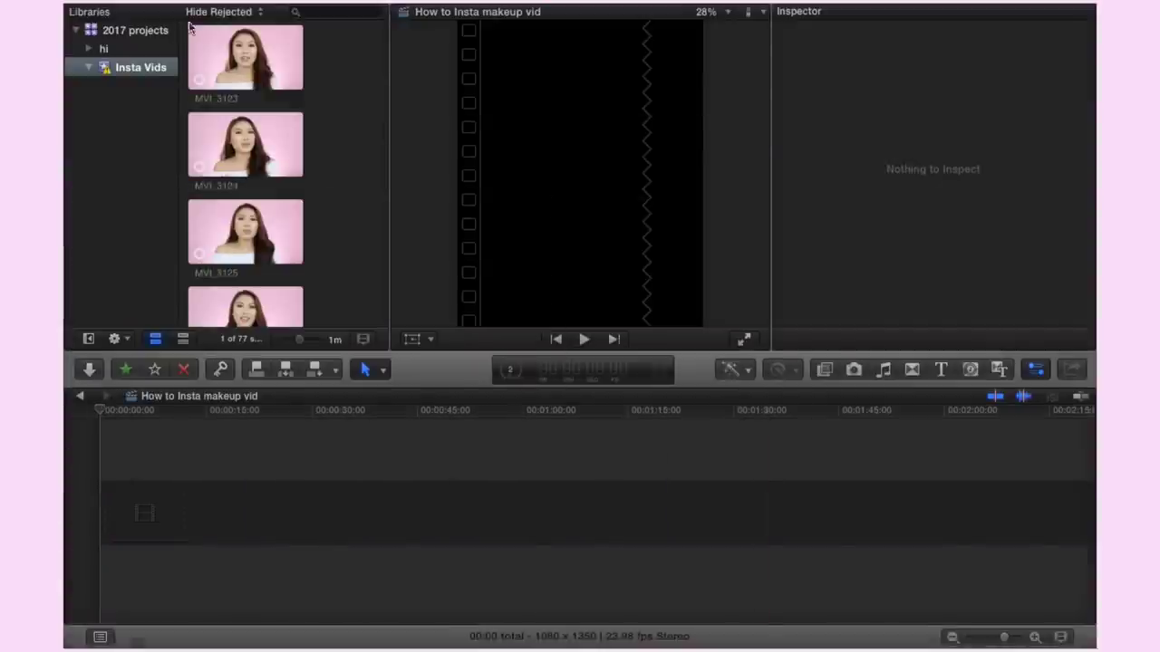
Mark a roughly 2-second range of MVI_3123 with in and out points and append it to the timeline.
left_click(228, 67)
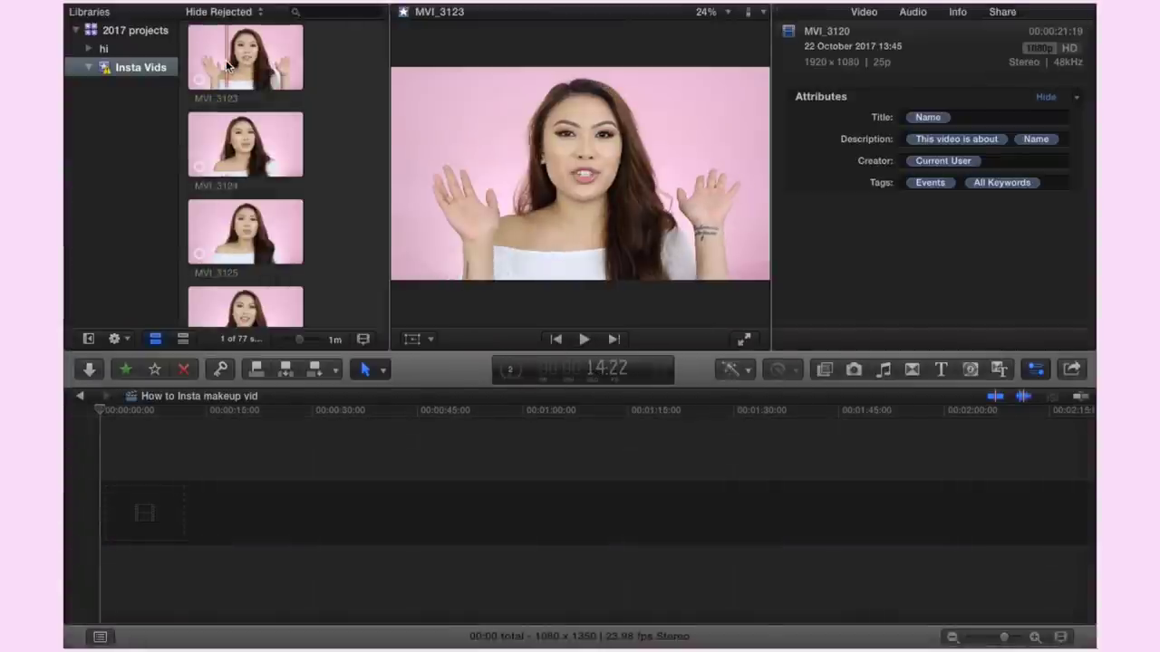
left_click(227, 64)
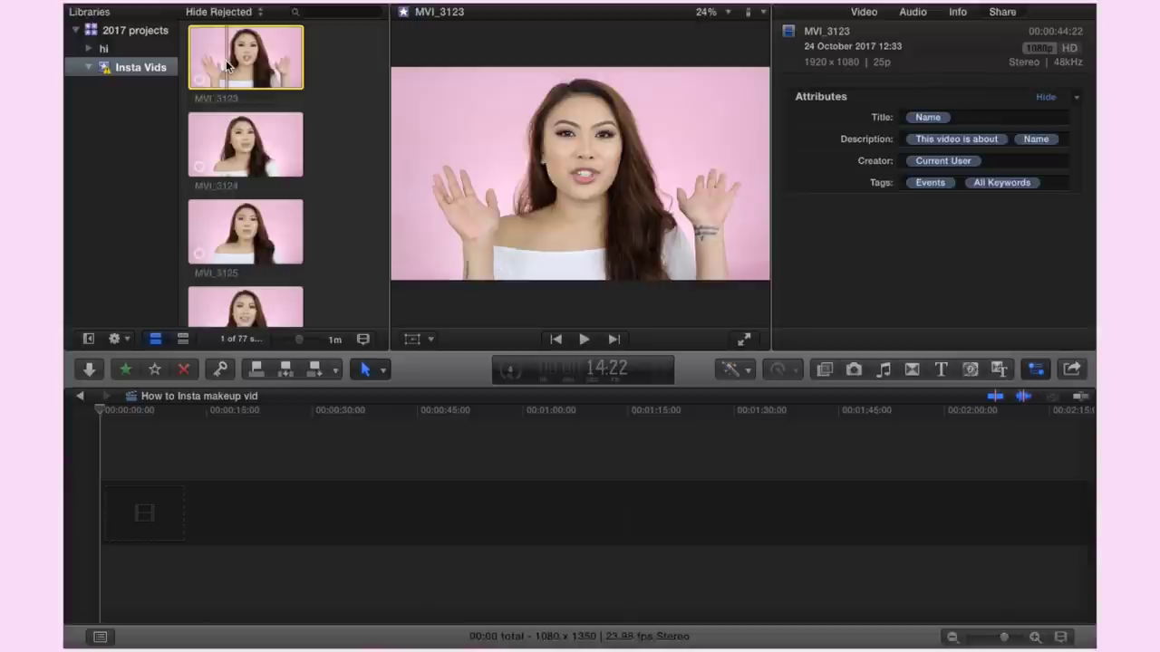
key("i")
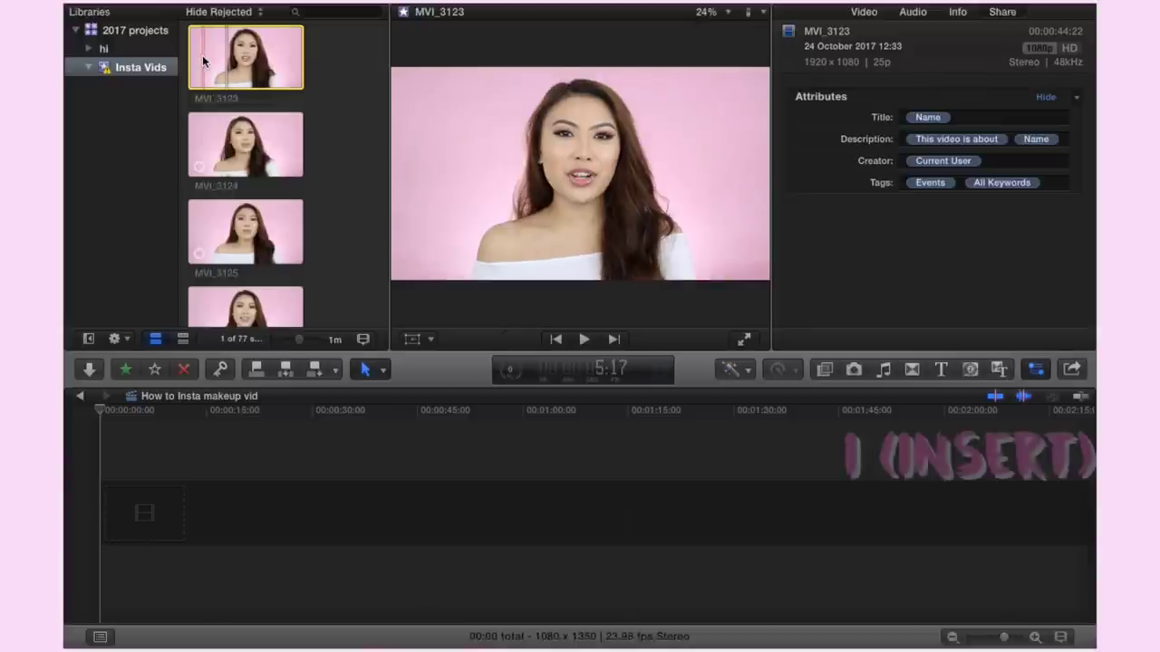
key("space")
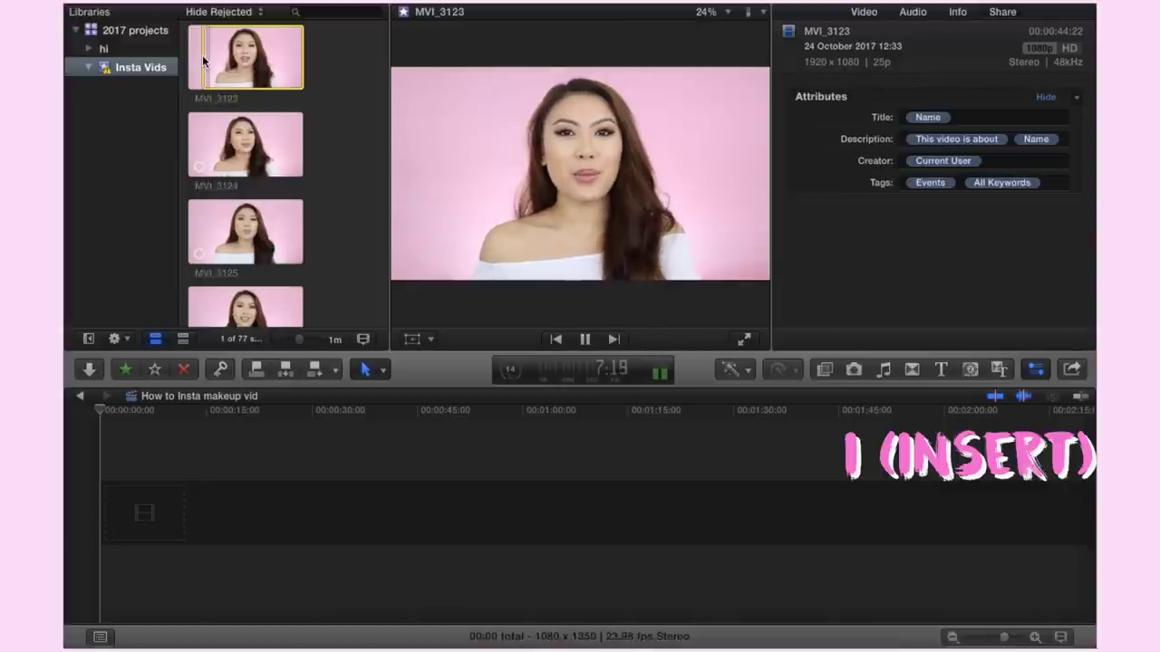
key("space")
key("o")
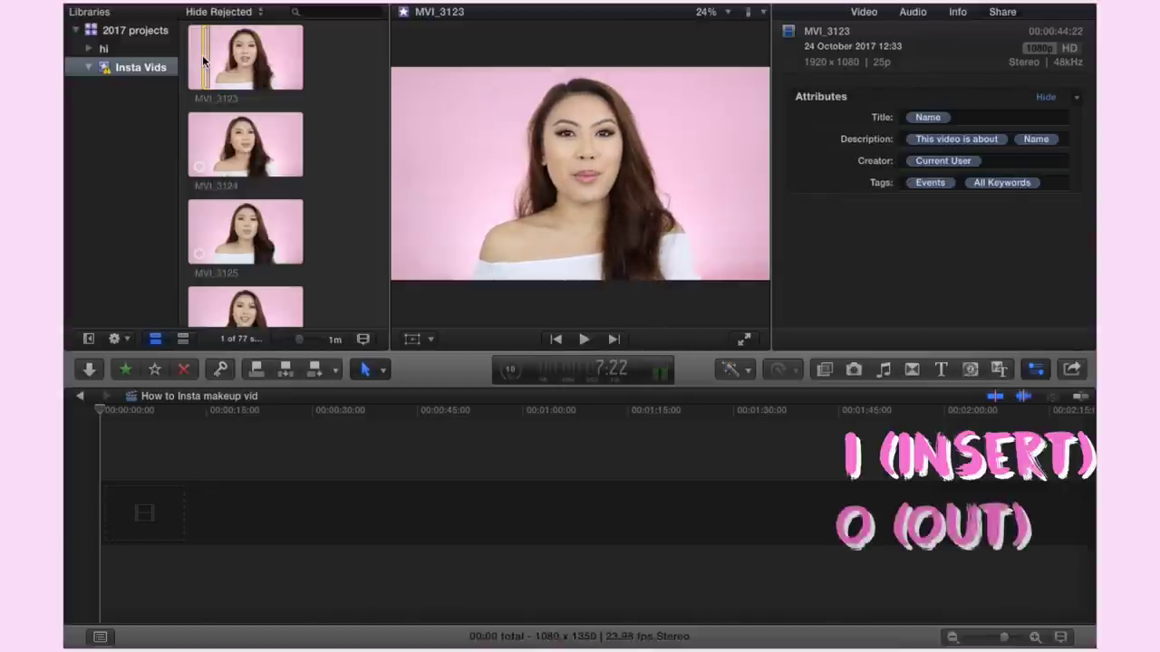
key("e")
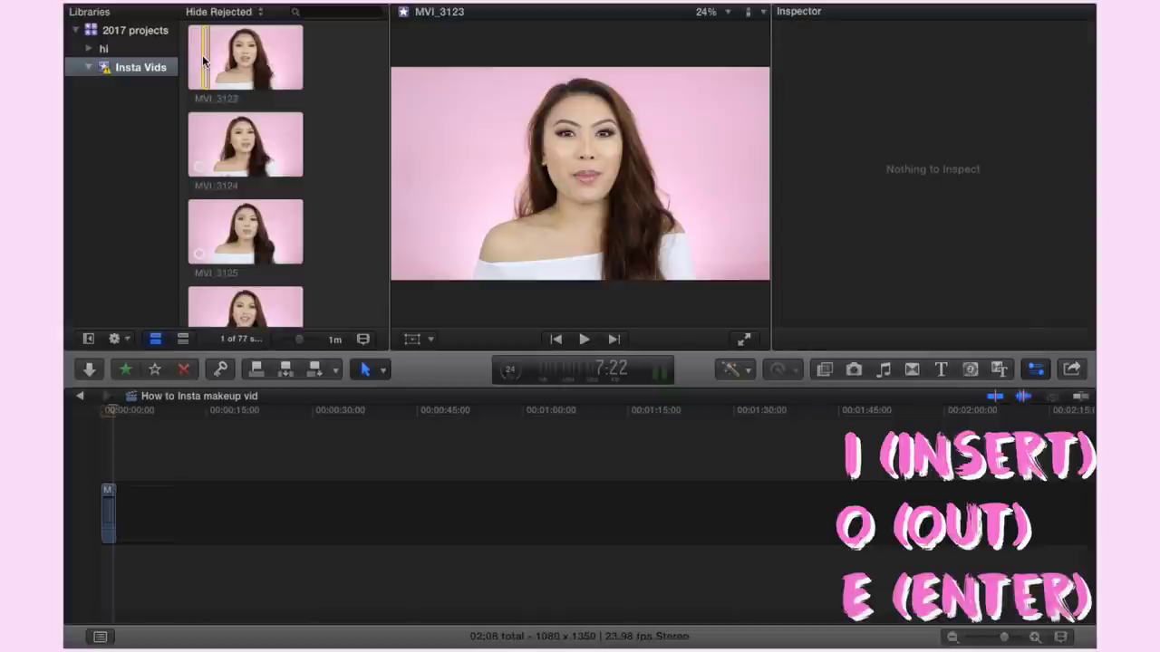
Set the MVI_3123 clip's Transform Scale to 225% in the Inspector.
left_click(103, 414)
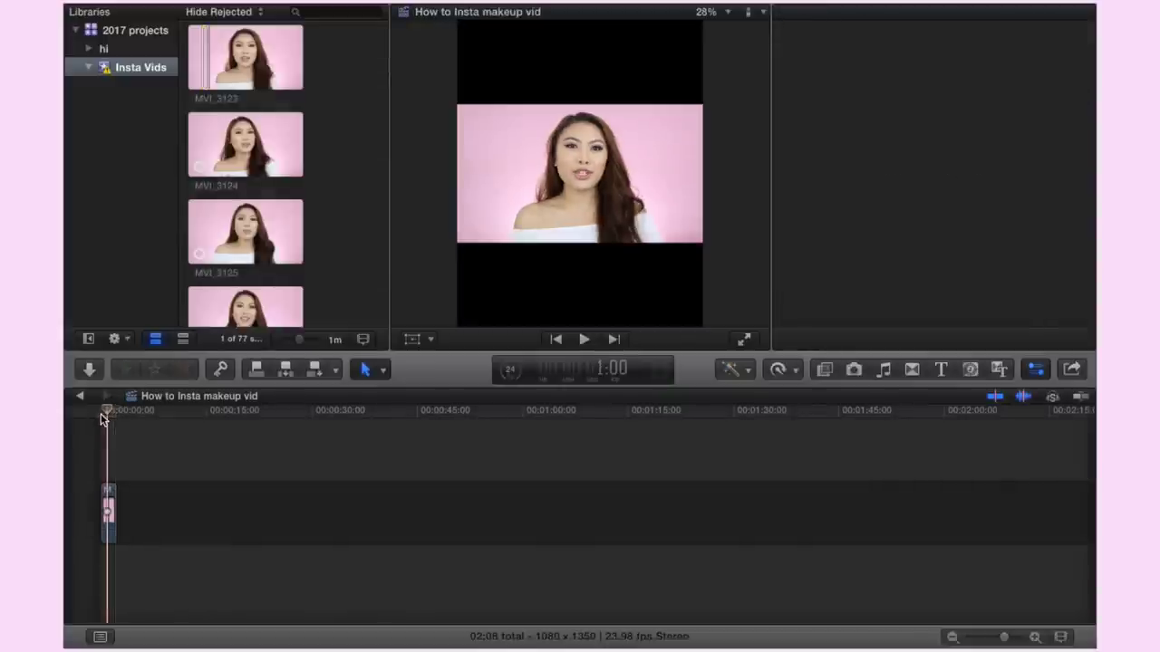
left_click(108, 512)
left_click(556, 340)
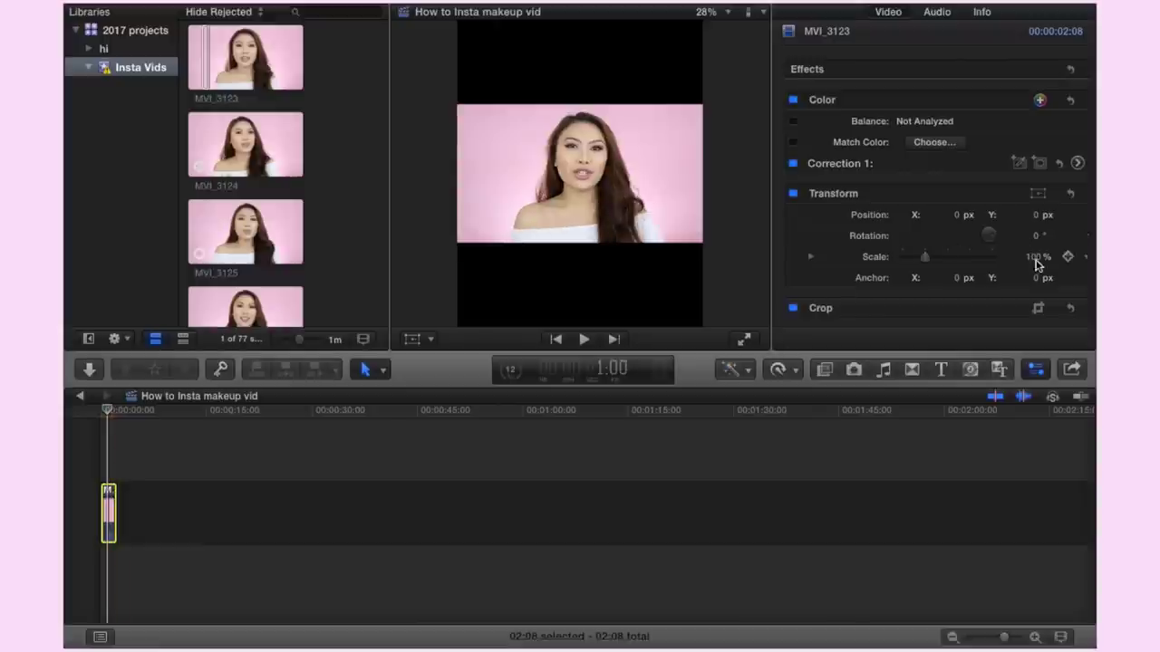
left_click(1037, 371)
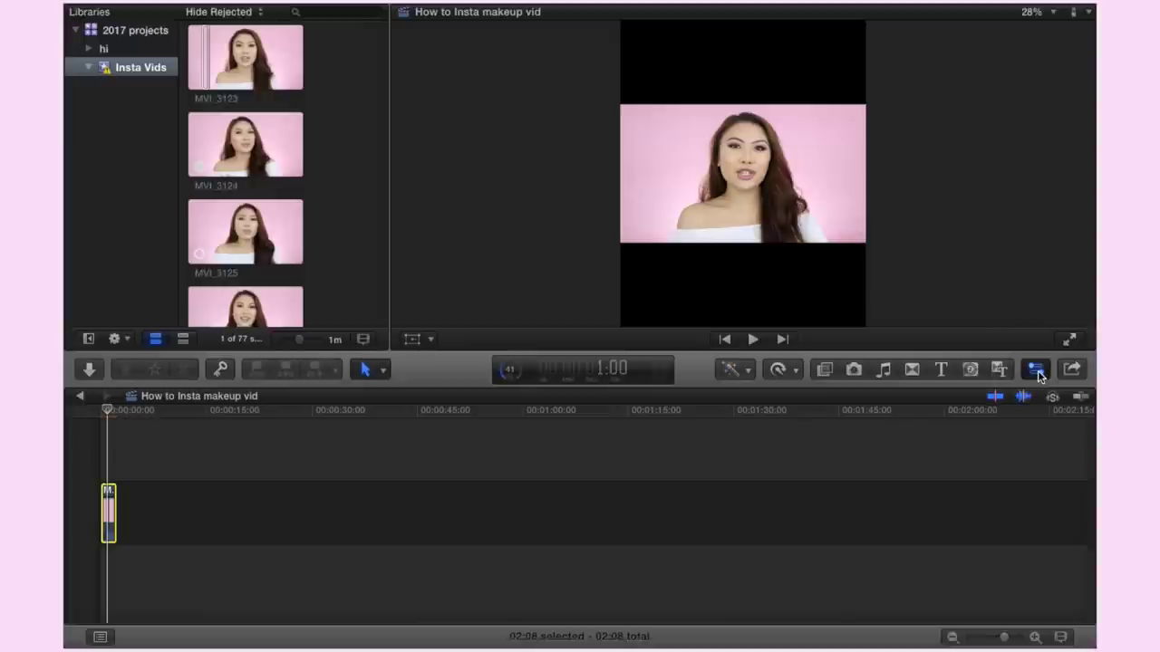
left_click(1037, 370)
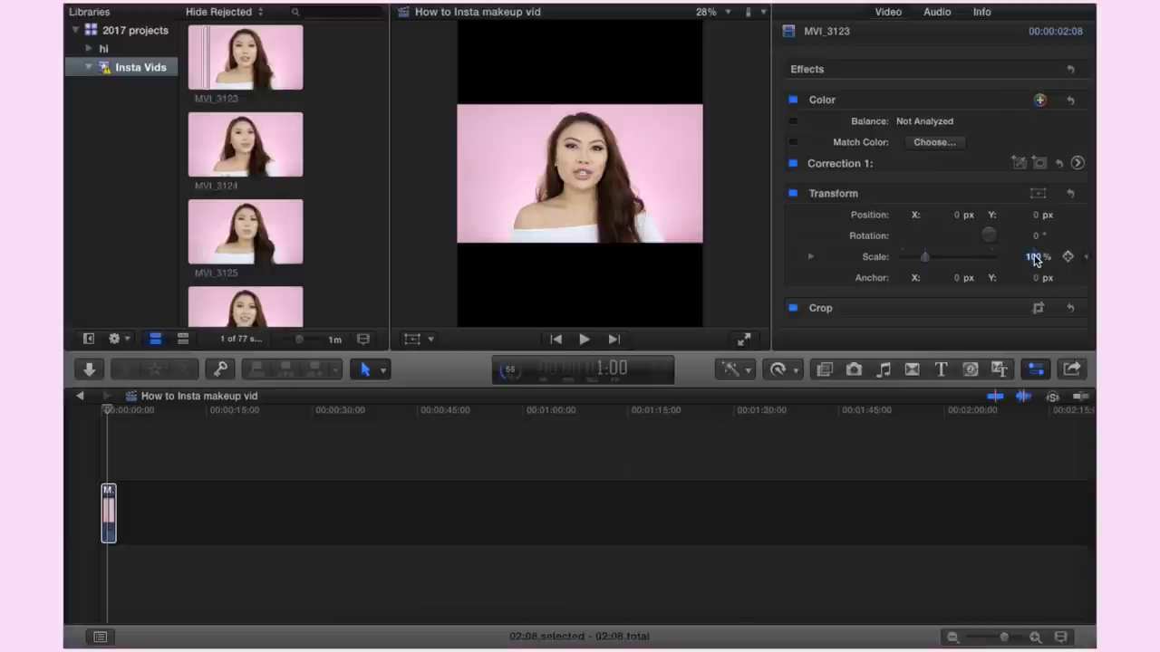
left_click(1034, 259)
type("225")
key("Return")
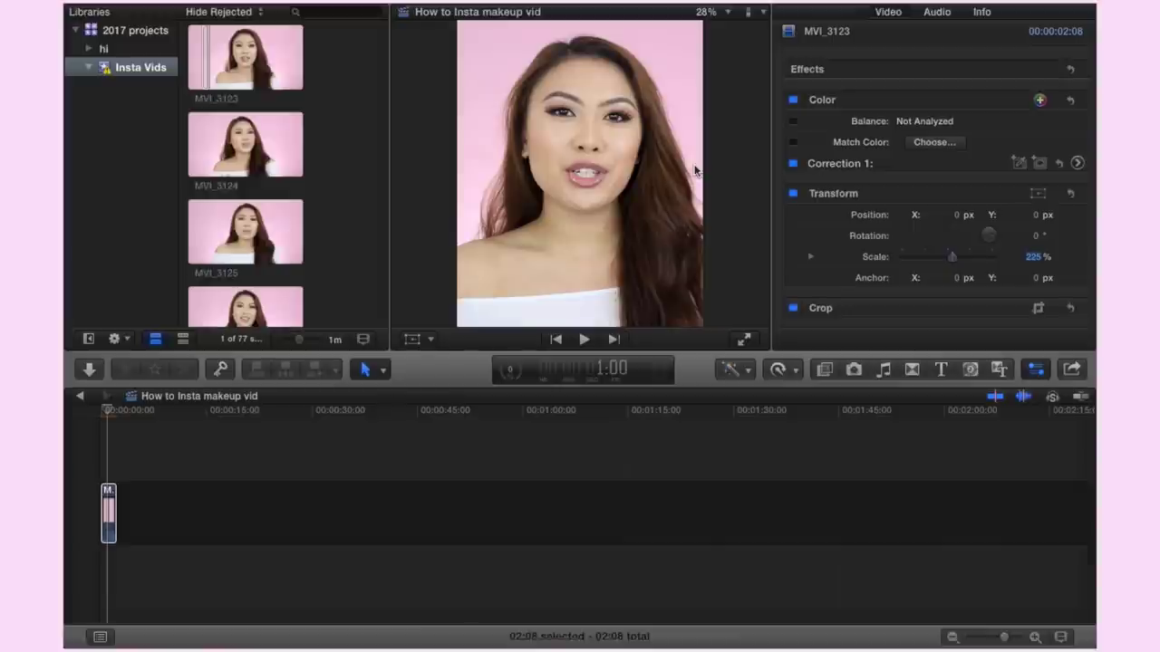
Reposition the scaled image in the viewer with the on-screen Transform tool so her face fills the frame.
left_click(105, 413)
left_click_drag(105, 413, 82, 415)
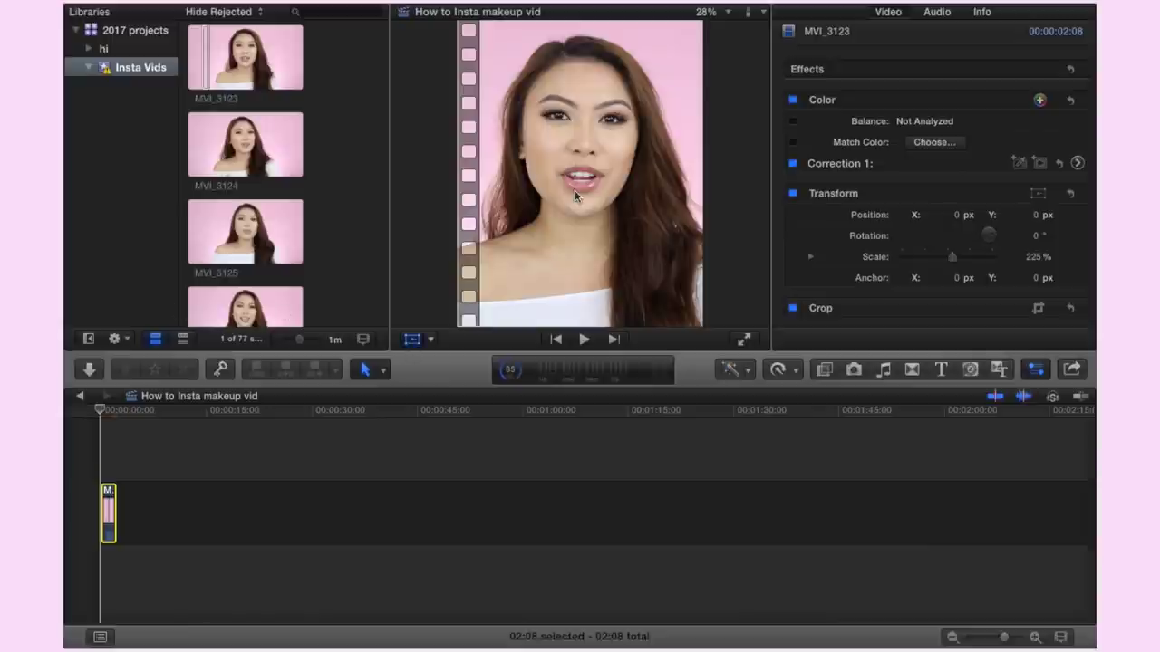
key("shift+t")
mouse_move(588, 179)
left_mouse_down()
mouse_move(571, 175)
mouse_move(581, 174)
left_mouse_up()
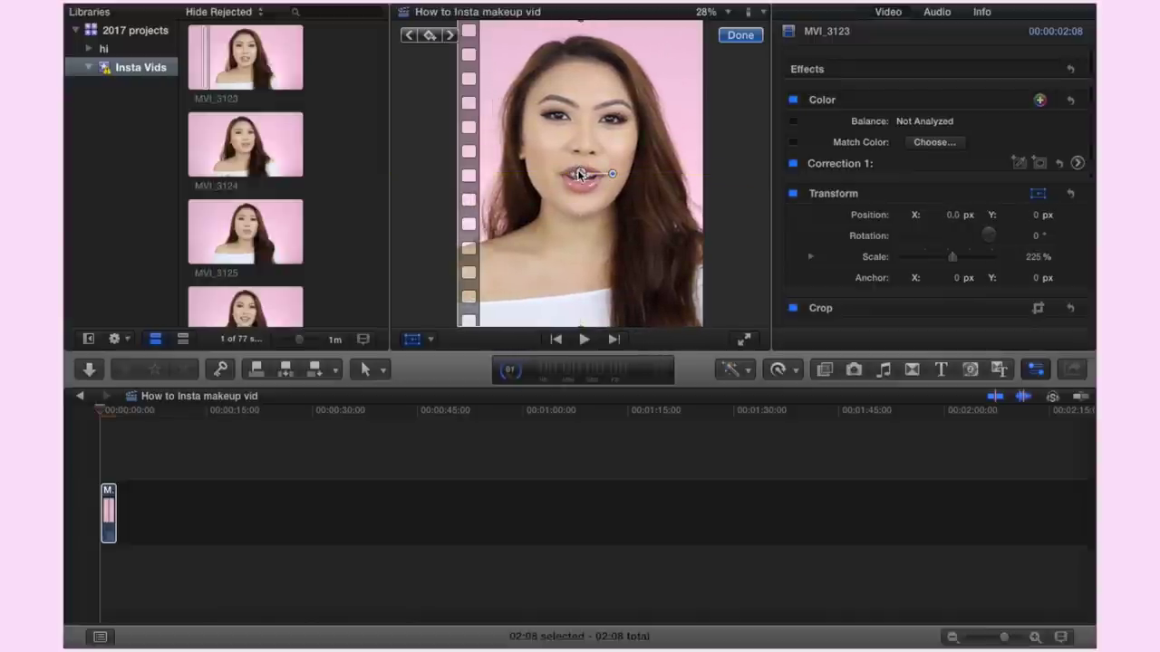
left_click(742, 37)
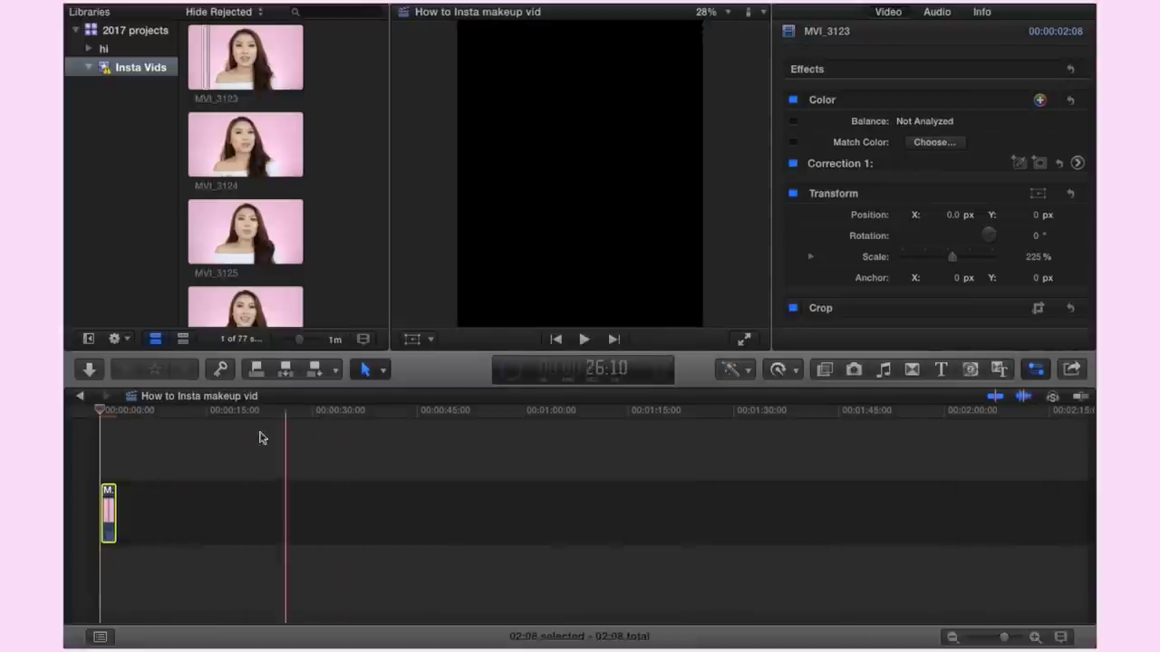
left_click(159, 413)
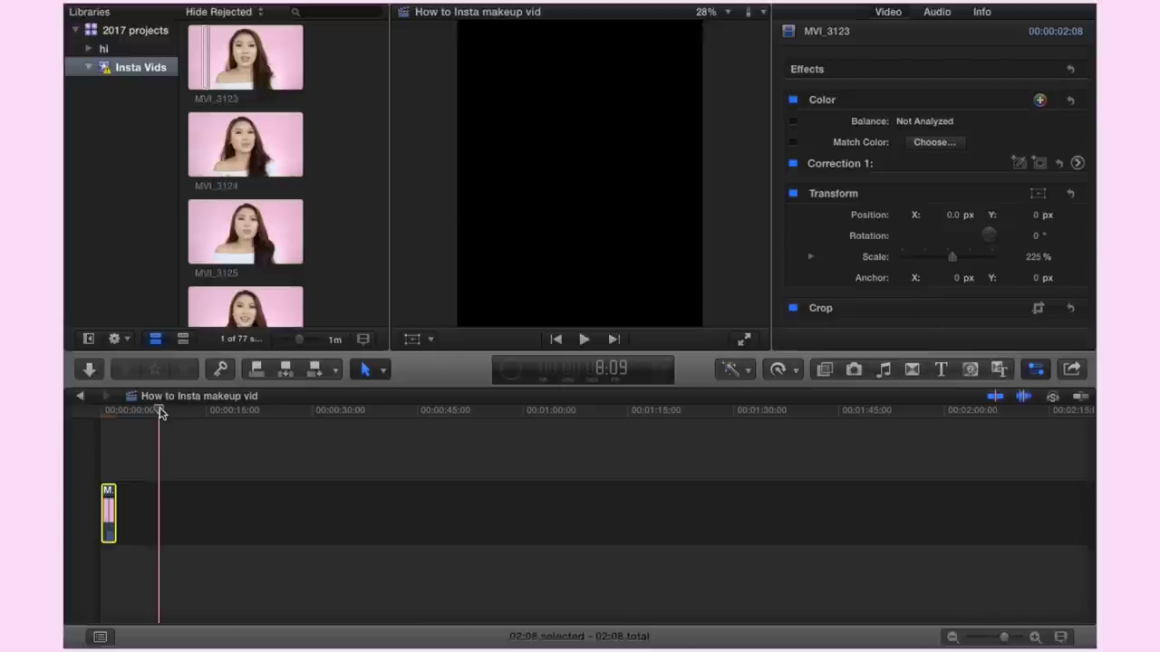
Export a master file titled 'How to Insta makeup vid' to the Desktop.
key("super+e")
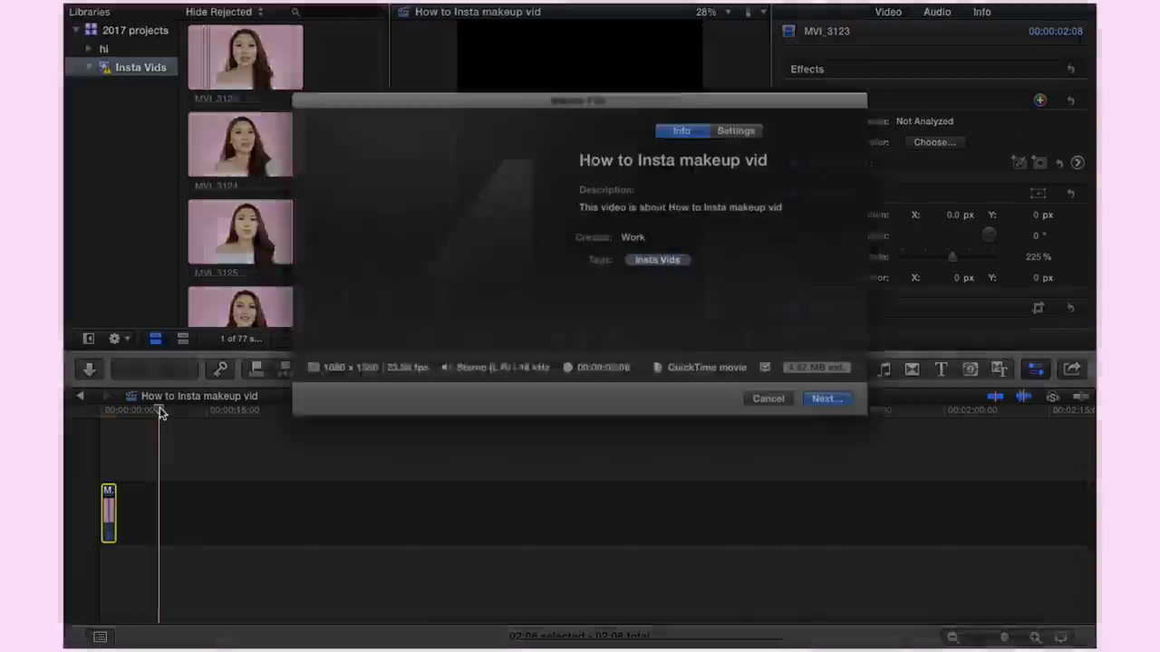
left_click(795, 151)
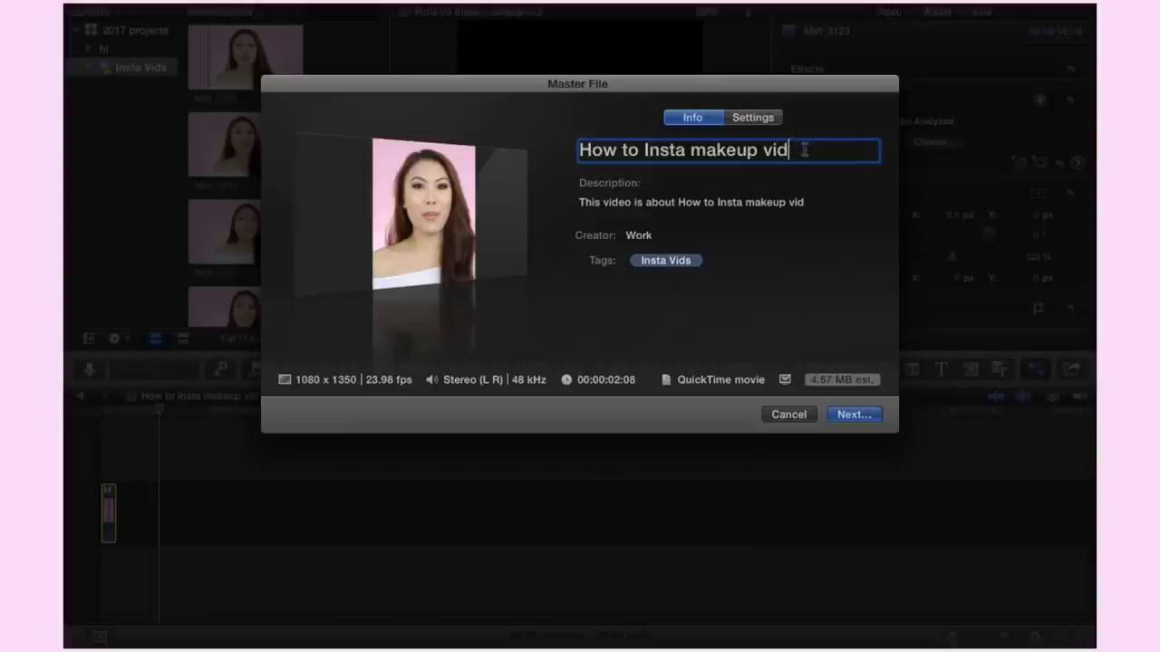
key("super+a")
left_click(835, 147)
left_click(860, 414)
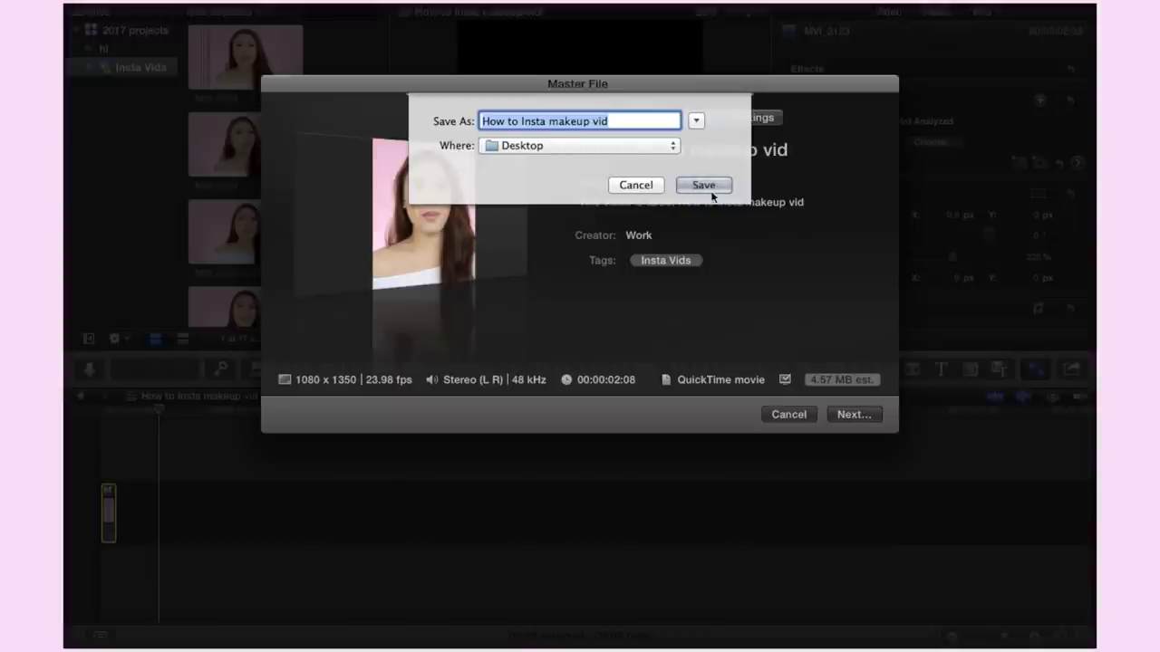
left_click(703, 184)
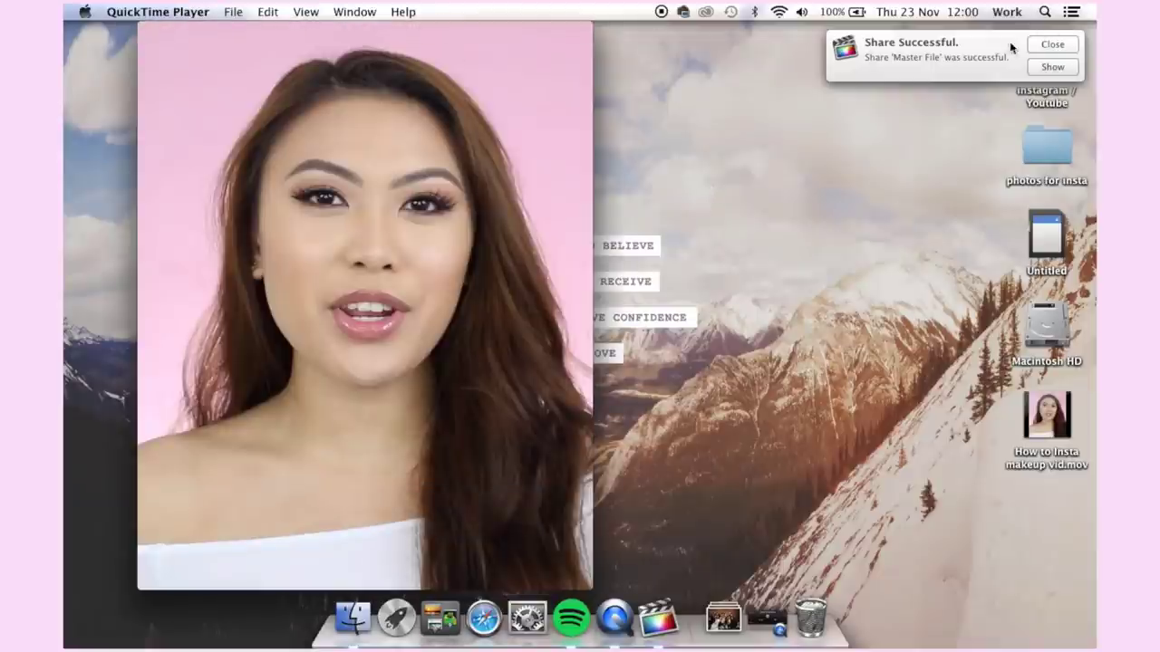
Close the Share Successful notification.
left_click(1064, 43)
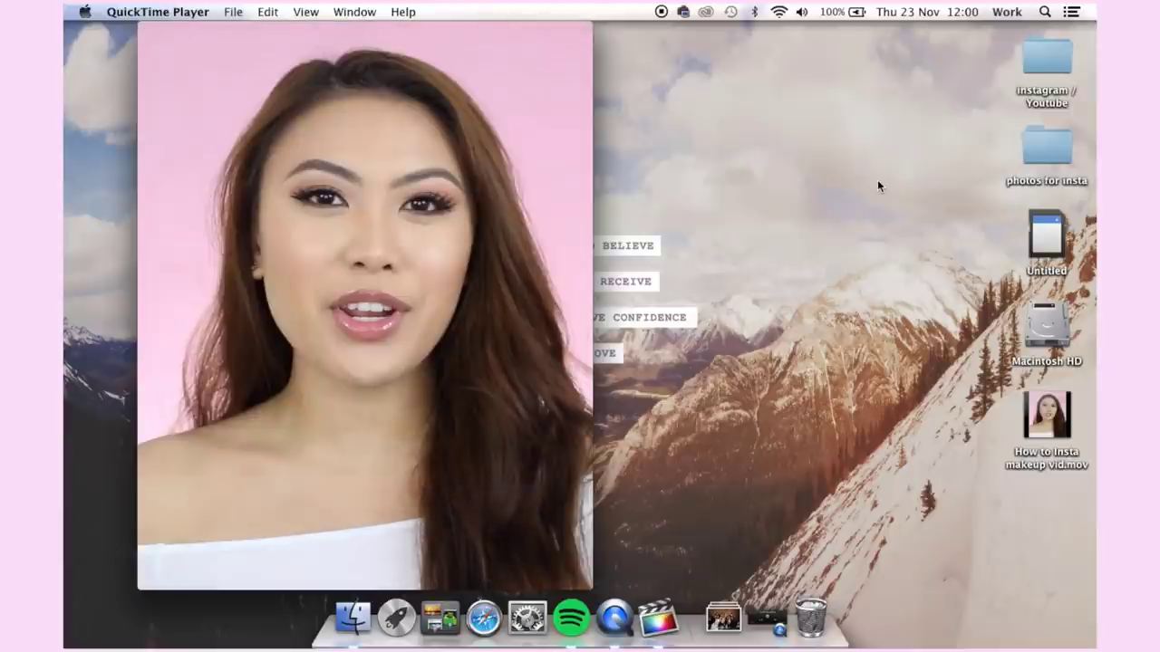
Load the Dropbox Home page in Safari and check storage use (1.99 GB of 2 GB).
left_click(483, 618)
type("dro")
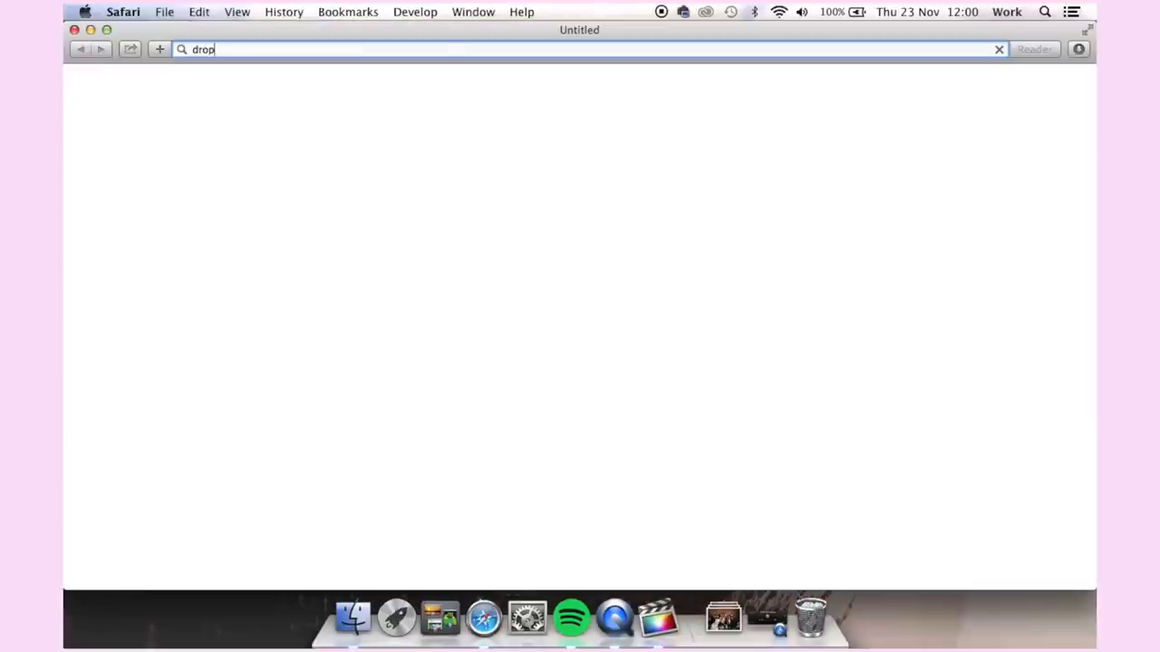
type("pbox.com")
key("Return")
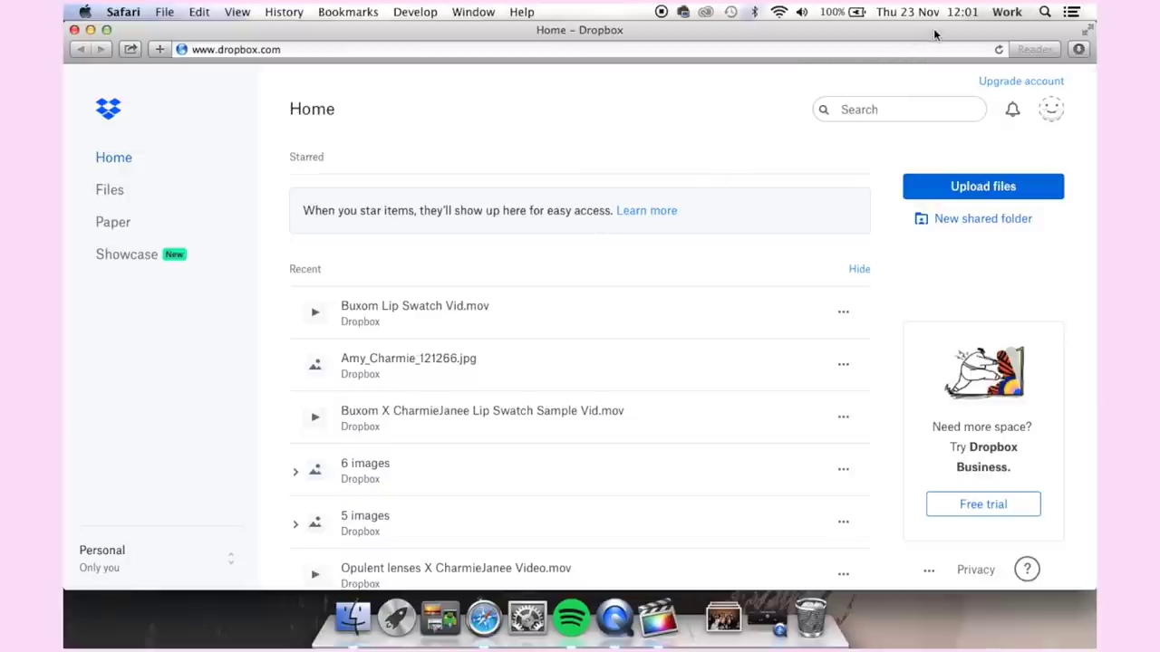
left_click(1048, 118)
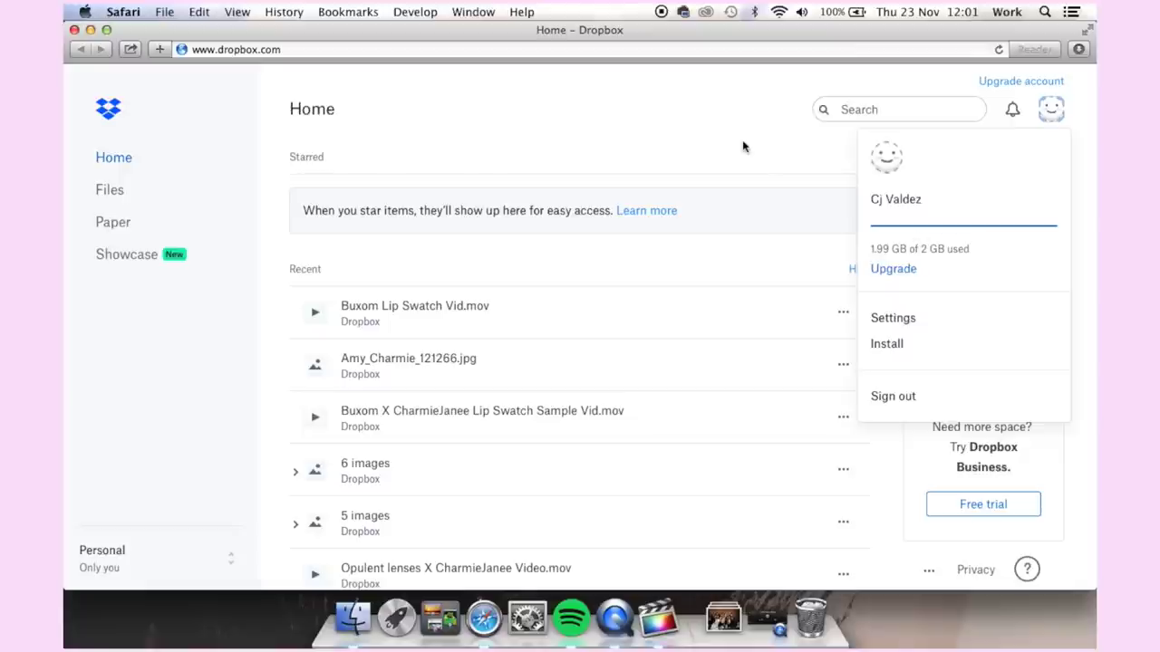
Drag How to Insta makeup vid.mov from the desktop onto Dropbox and upload it to the main Dropbox folder.
left_click(783, 156)
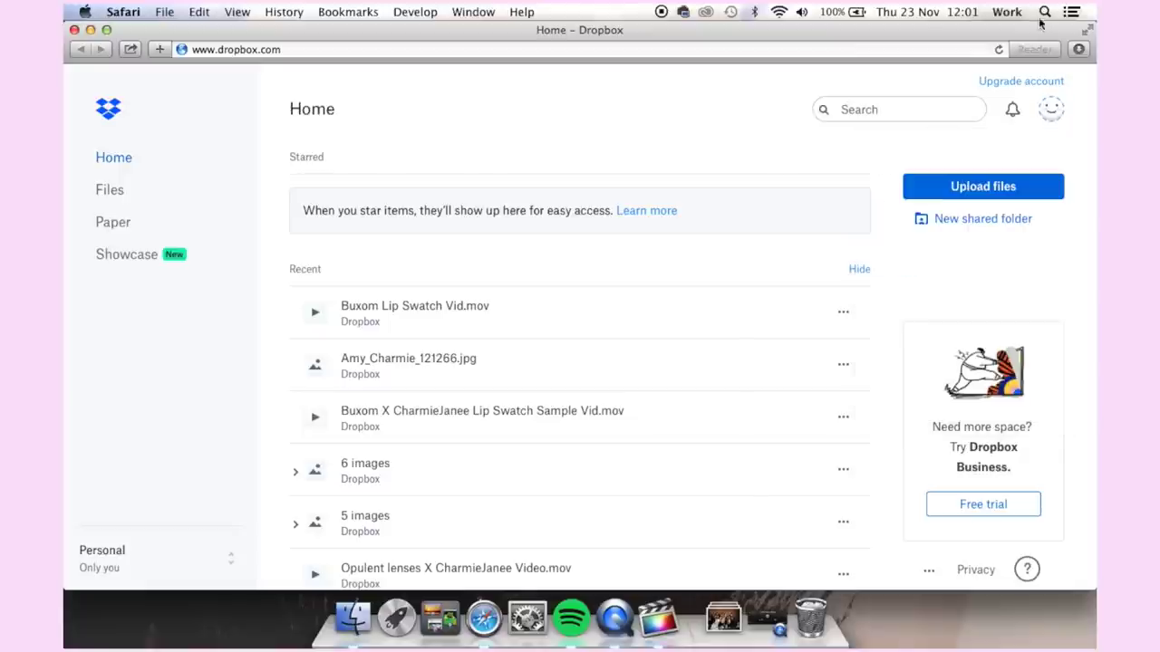
left_click_drag(1039, 35, 771, 35)
left_click_drag(1048, 413, 523, 270)
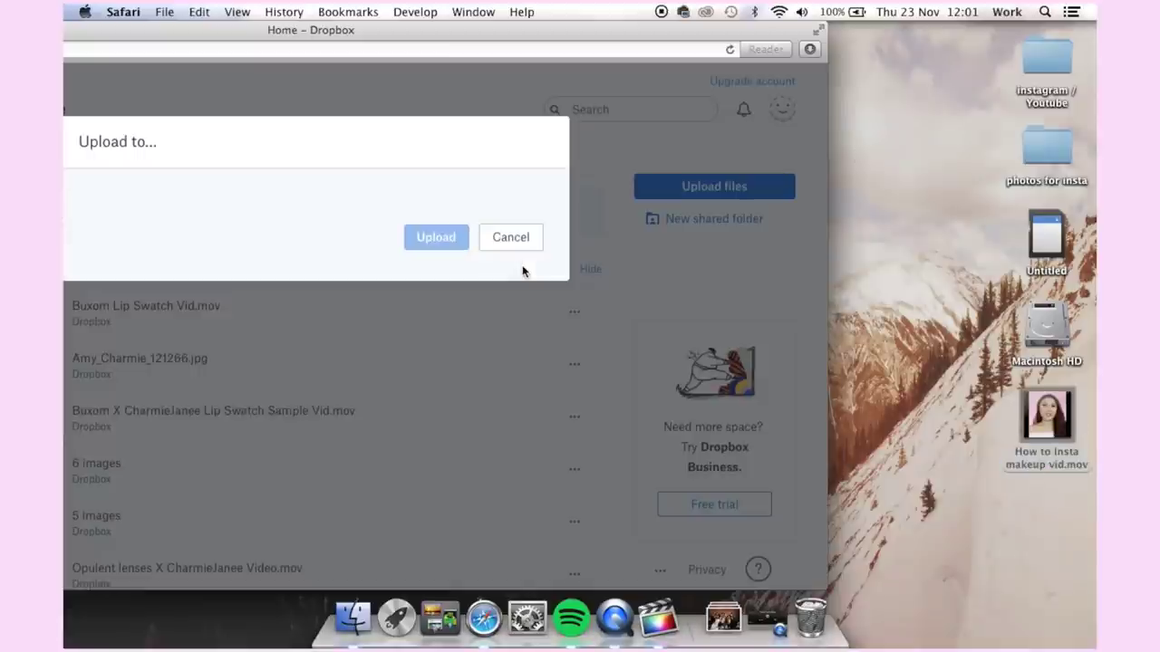
left_click_drag(409, 41, 538, 33)
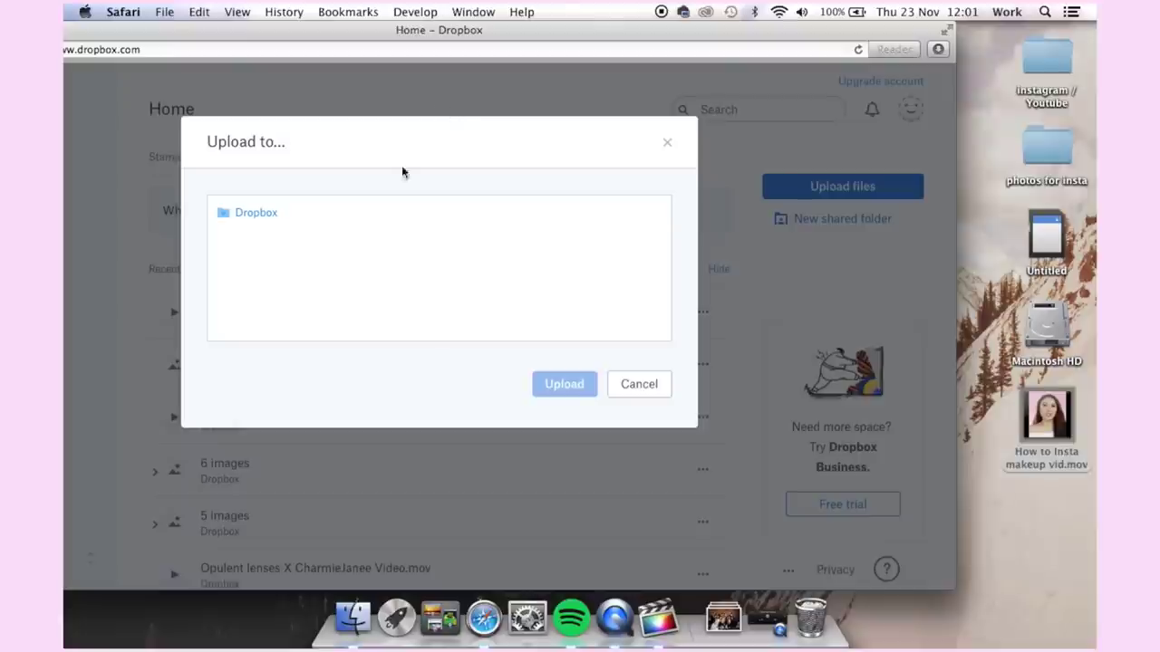
left_click(380, 219)
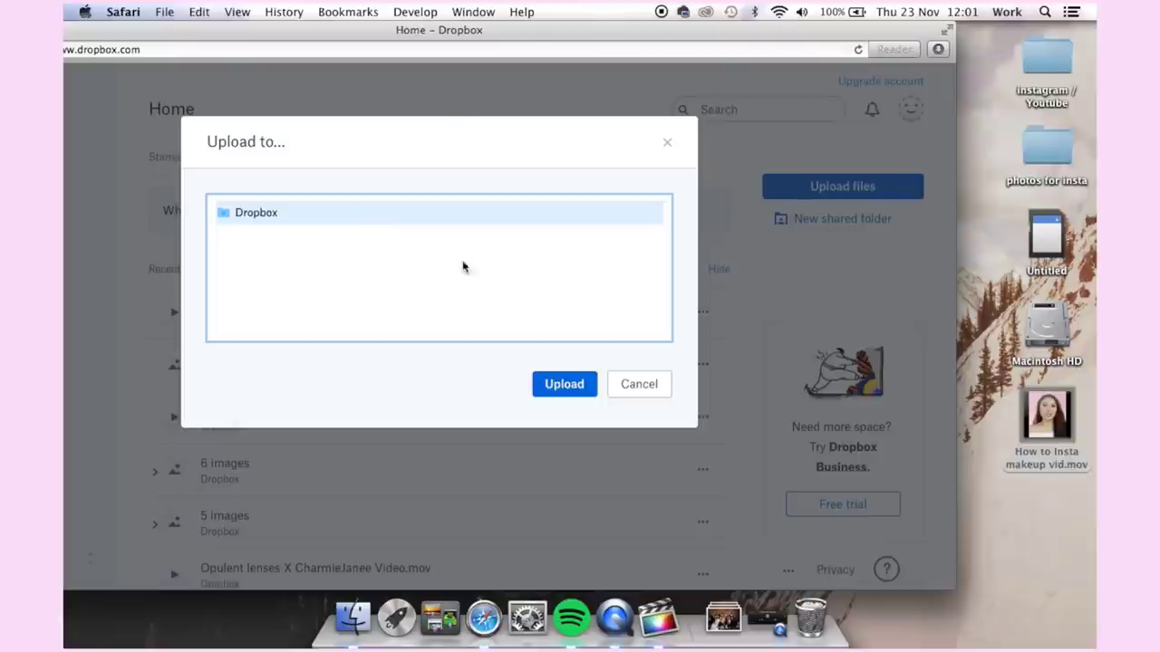
left_click(550, 385)
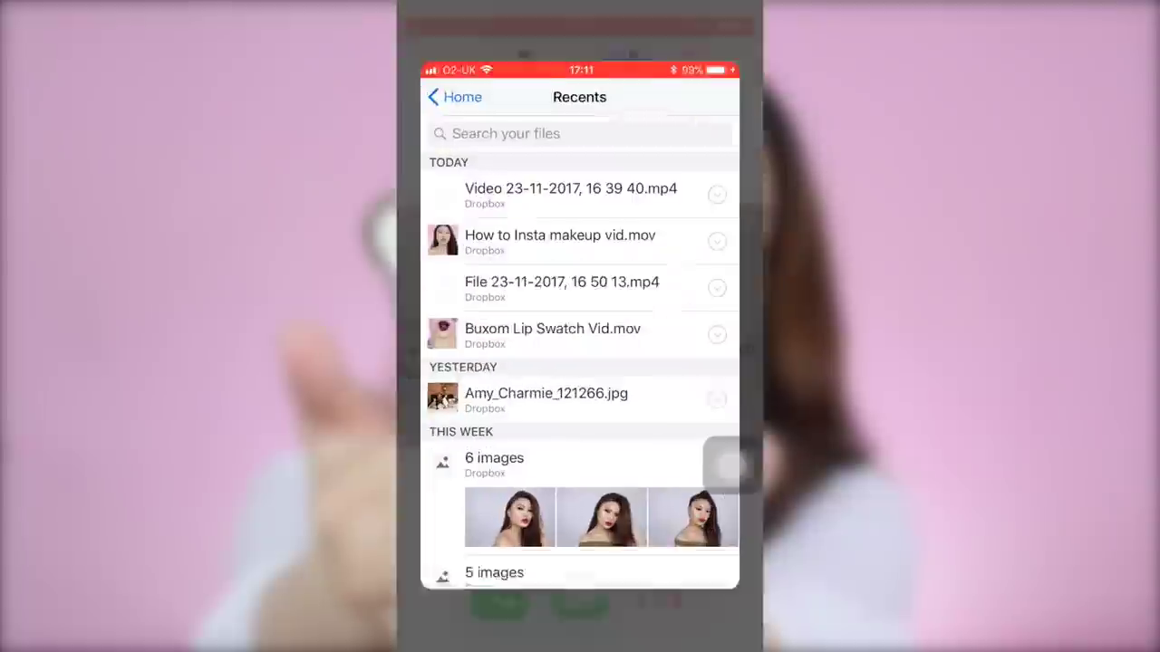
Save How to Insta makeup vid.mov from the Dropbox app's Recents to the phone with Export > Save Video.
left_click(556, 206)
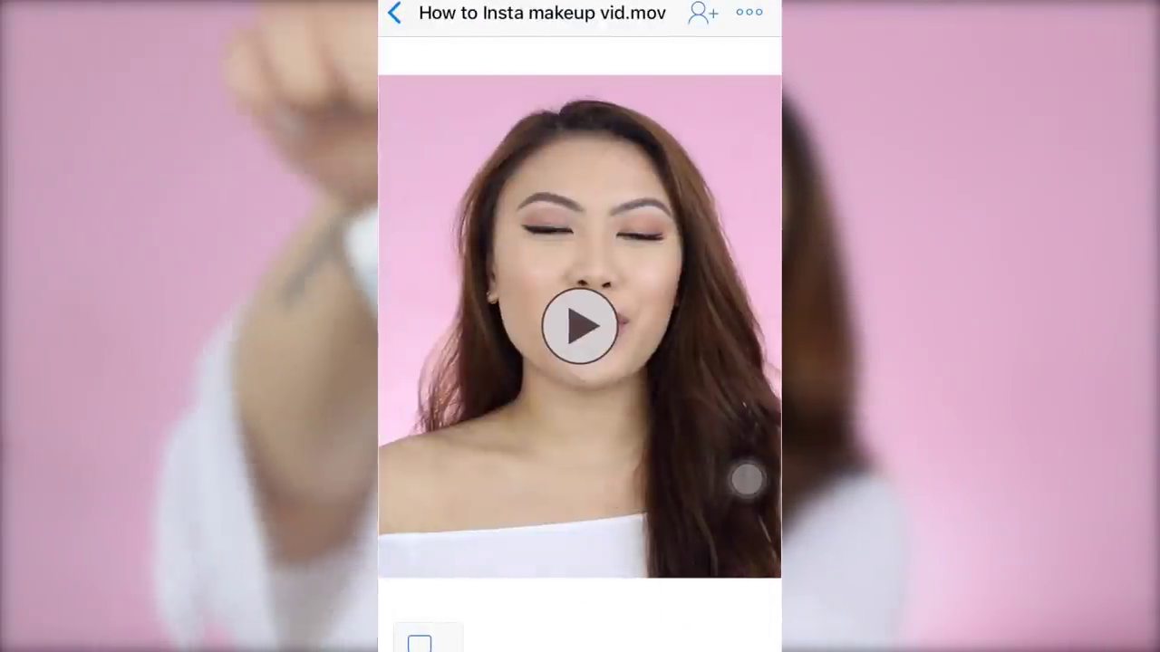
left_click(749, 12)
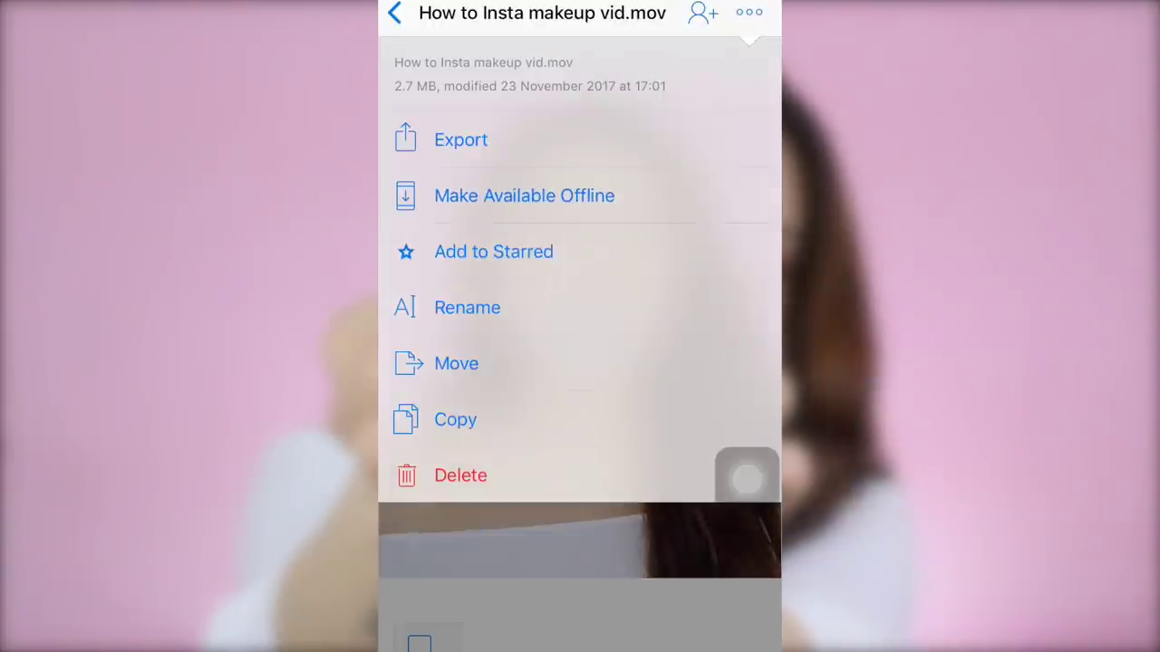
left_click(461, 140)
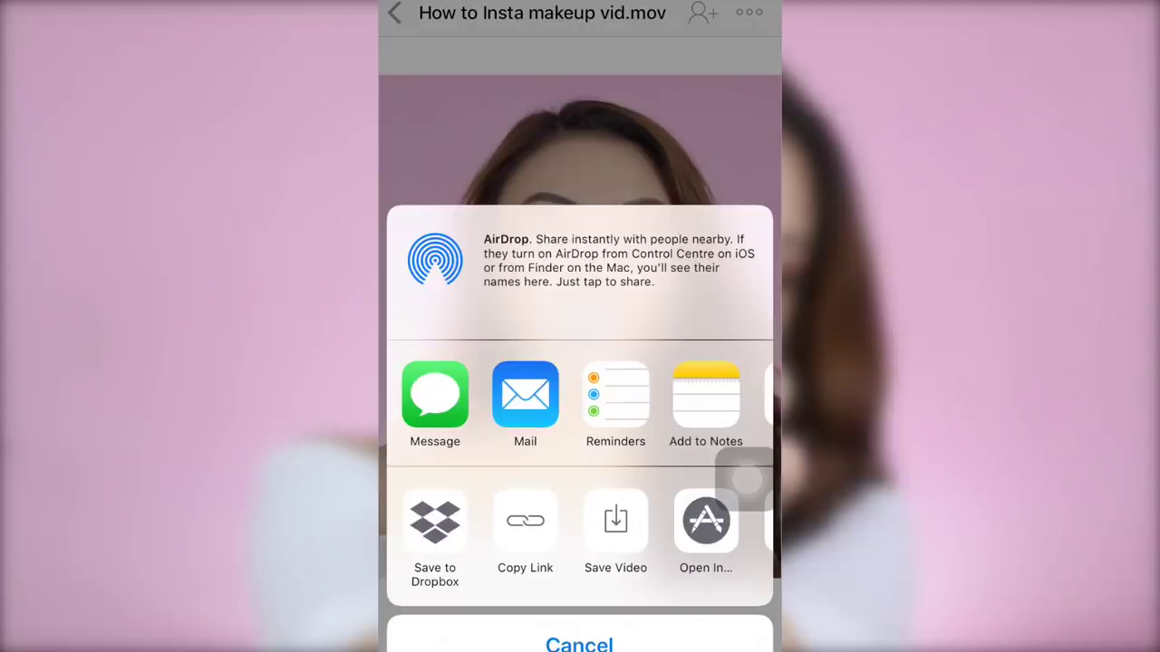
left_click(615, 524)
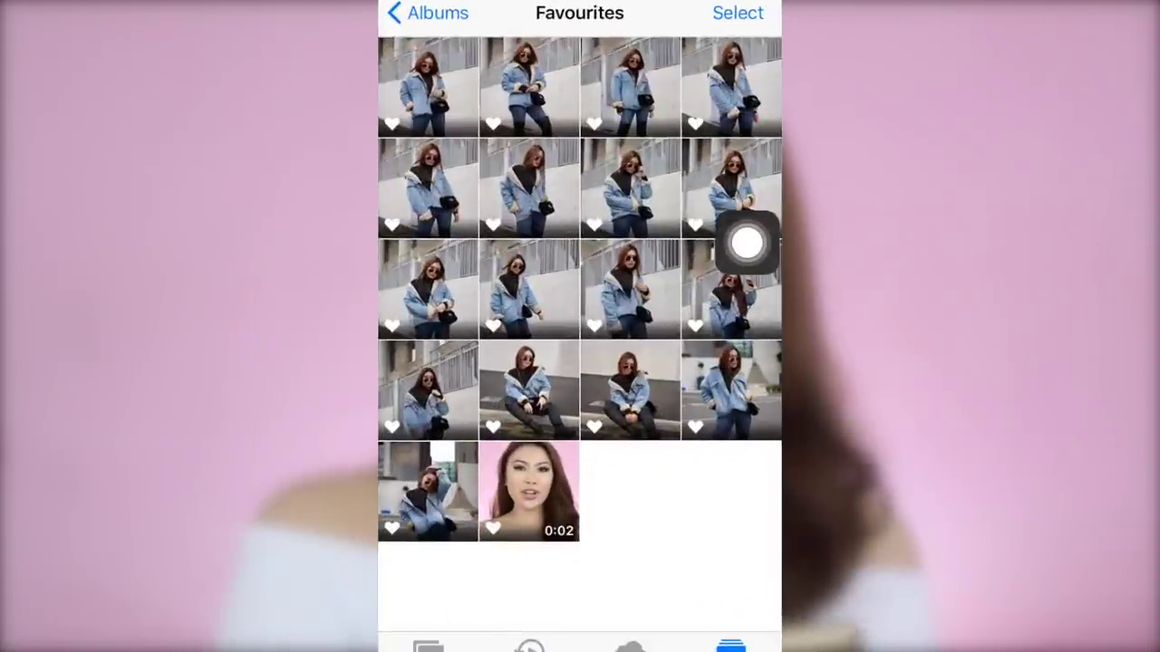
Open the 0:02 makeup video thumbnail in the Favourites album.
left_click(528, 491)
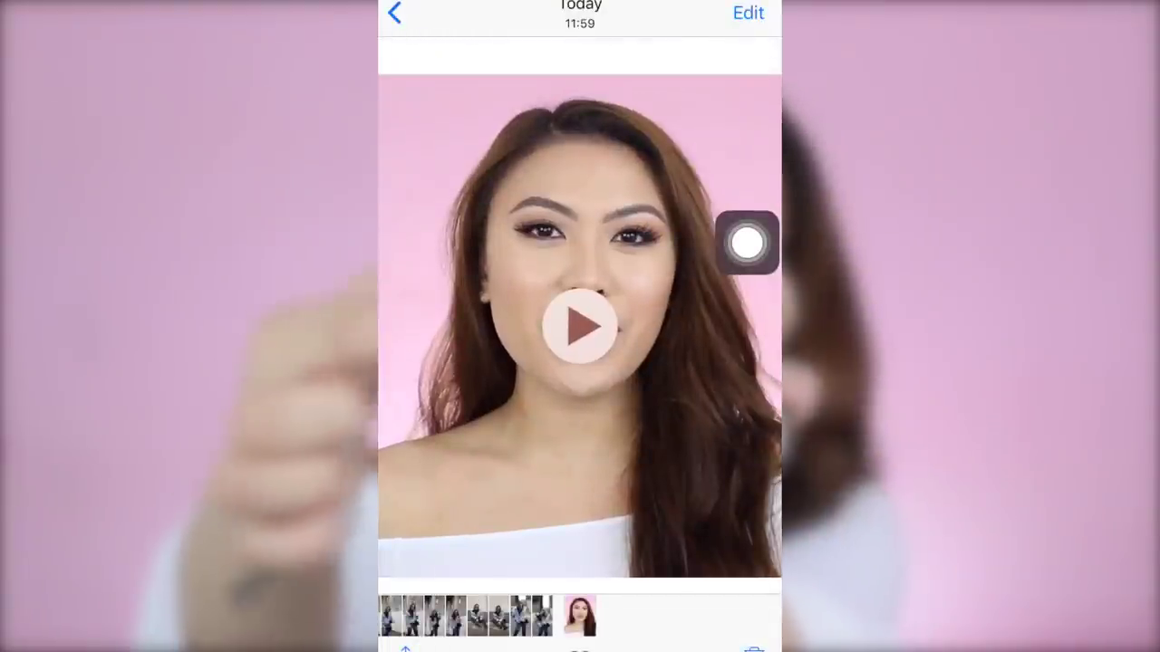